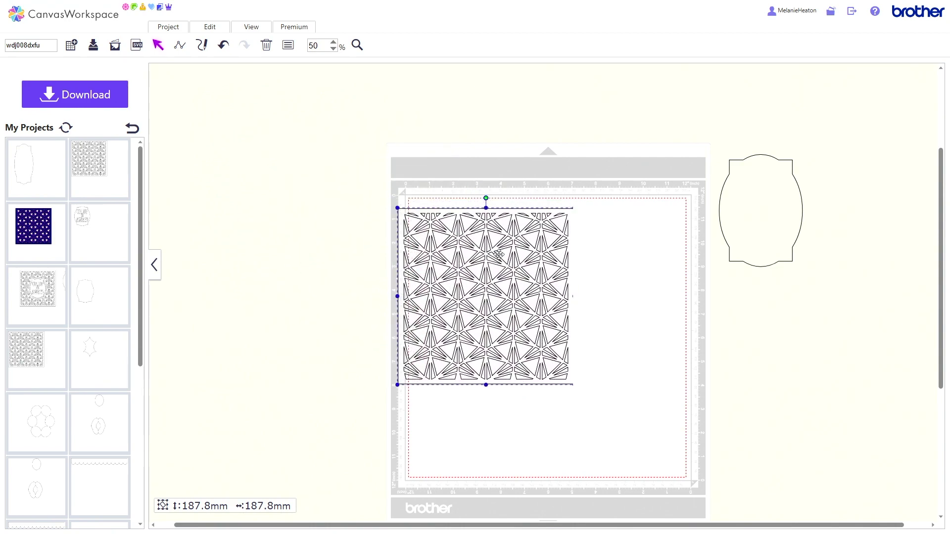
# Step: Stretch the plain frame shape to about 153 mm high by 154 mm wide and place it over the patterned square
pyautogui.moveTo(735, 215); pyautogui.dragTo(642, 258)
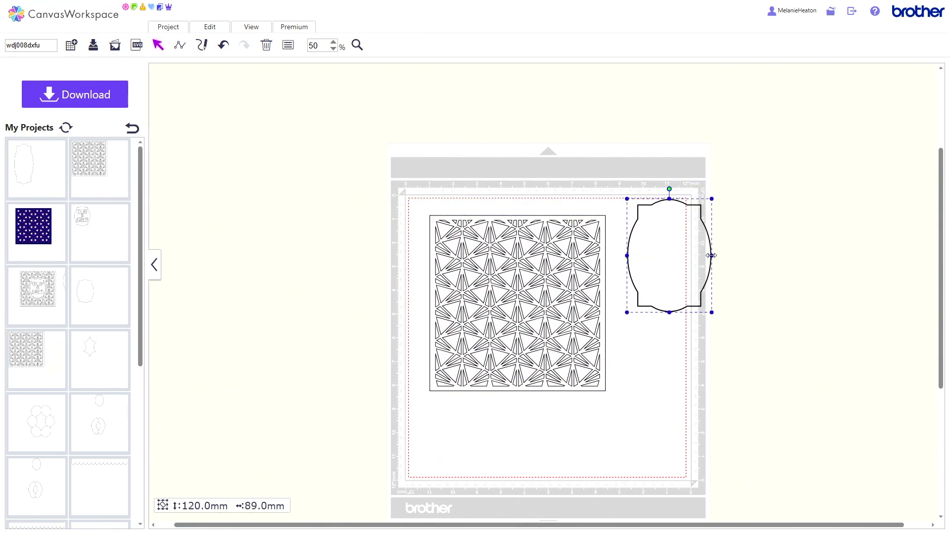
pyautogui.moveTo(711, 256); pyautogui.dragTo(746, 255)
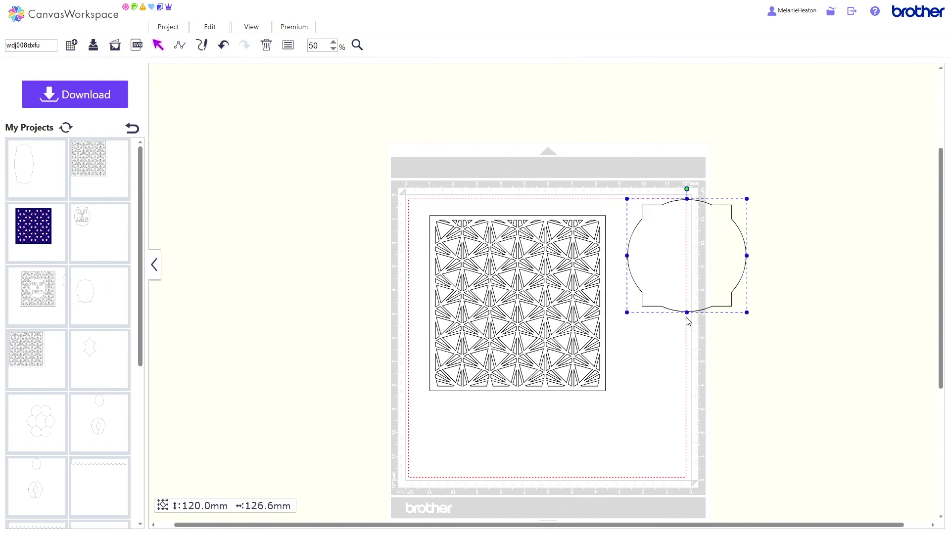
pyautogui.moveTo(687, 312); pyautogui.dragTo(687, 342)
pyautogui.moveTo(747, 270); pyautogui.dragTo(548, 298)
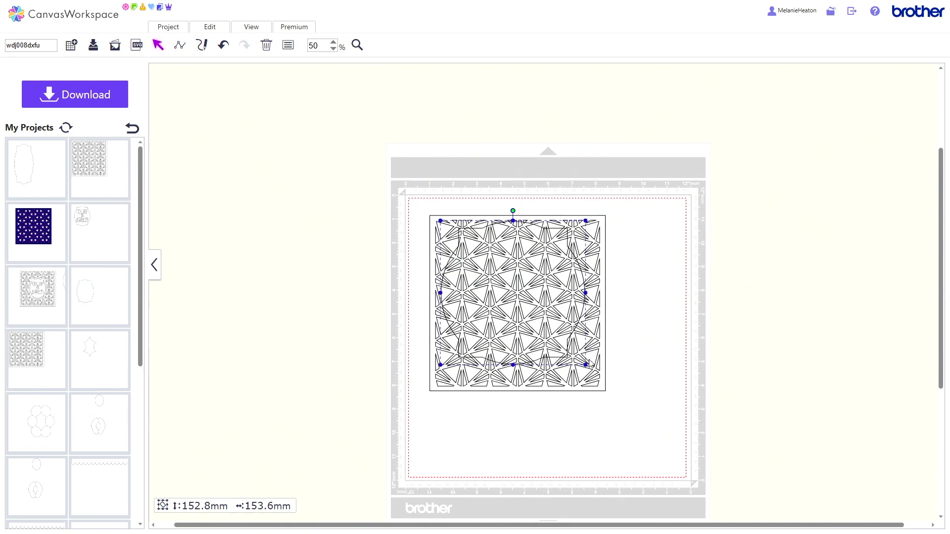
# Step: Resize the frame to about 171 mm high by 172 mm wide and adjust its position within the patterned square
pyautogui.moveTo(585, 364); pyautogui.dragTo(615, 393)
pyautogui.moveTo(576, 348); pyautogui.dragTo(564, 347)
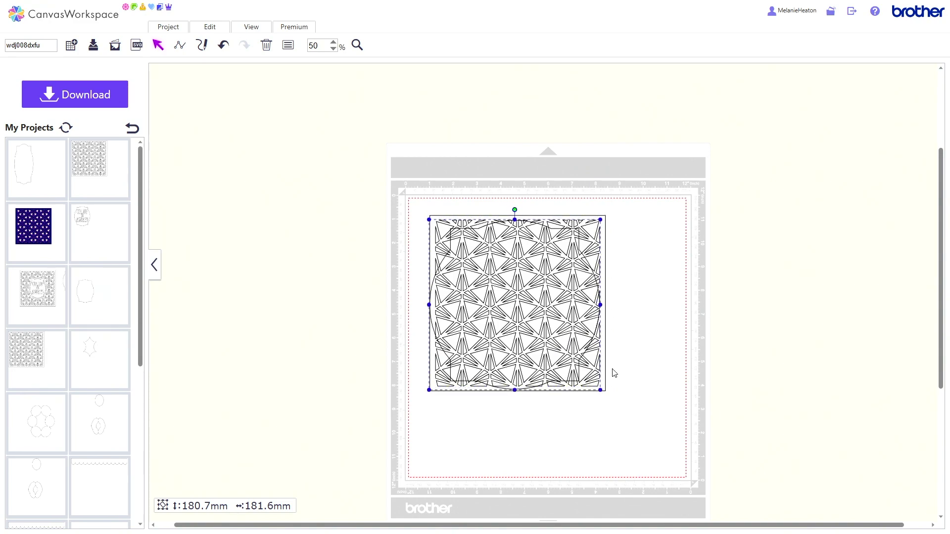
pyautogui.moveTo(600, 390); pyautogui.dragTo(599, 388)
pyautogui.moveTo(552, 355); pyautogui.dragTo(557, 357)
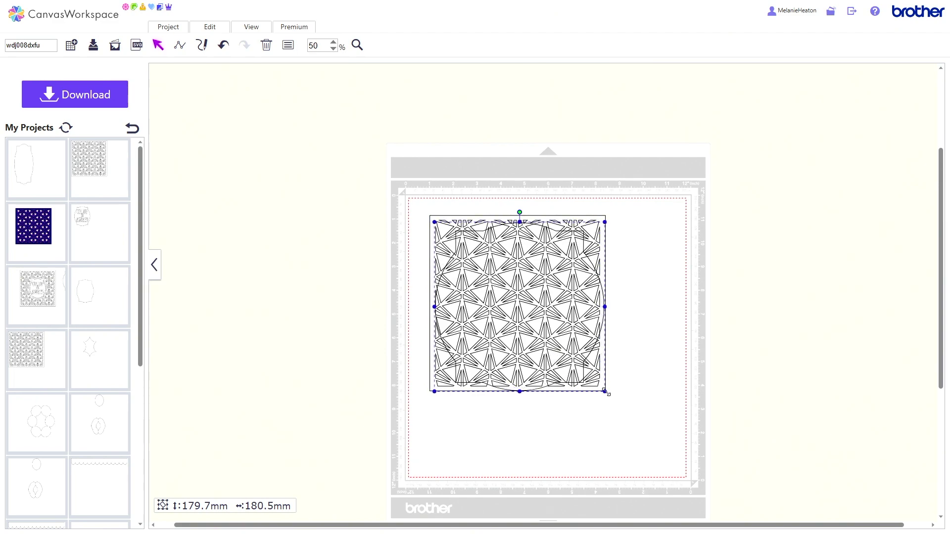
pyautogui.moveTo(605, 391); pyautogui.dragTo(596, 382)
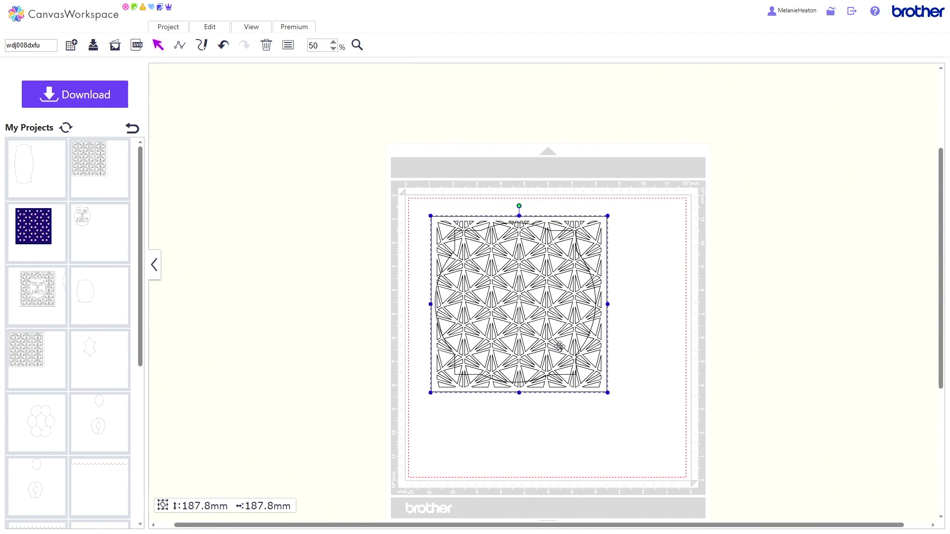
# Step: Enlarge the patterned square to about 228 mm and reposition it on the mat, moving the frame aside
pyautogui.moveTo(560, 346); pyautogui.dragTo(558, 347)
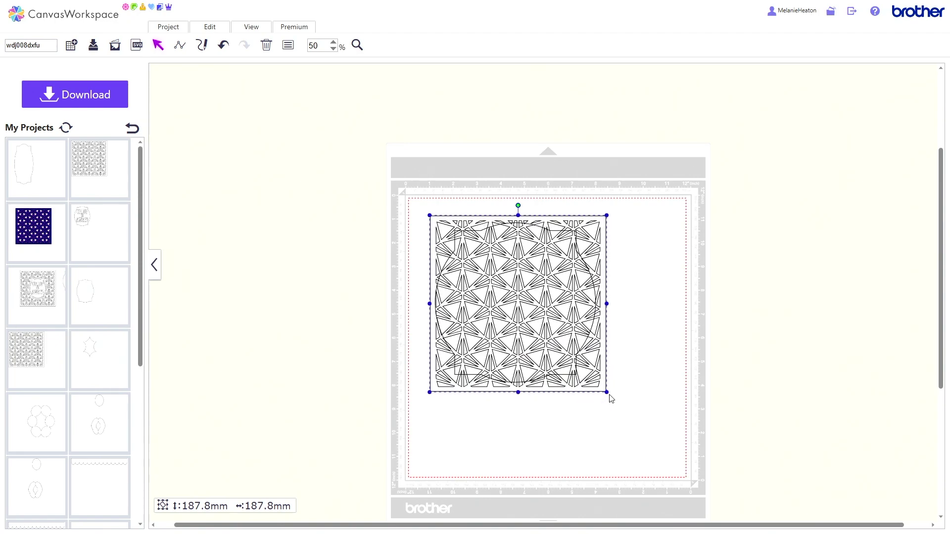
pyautogui.moveTo(612, 398); pyautogui.dragTo(647, 423)
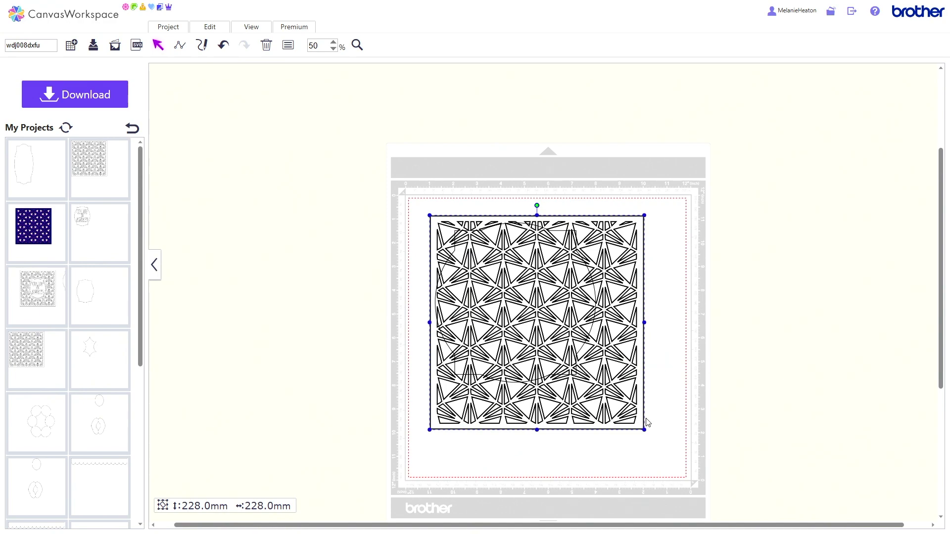
pyautogui.moveTo(620, 327); pyautogui.dragTo(698, 317)
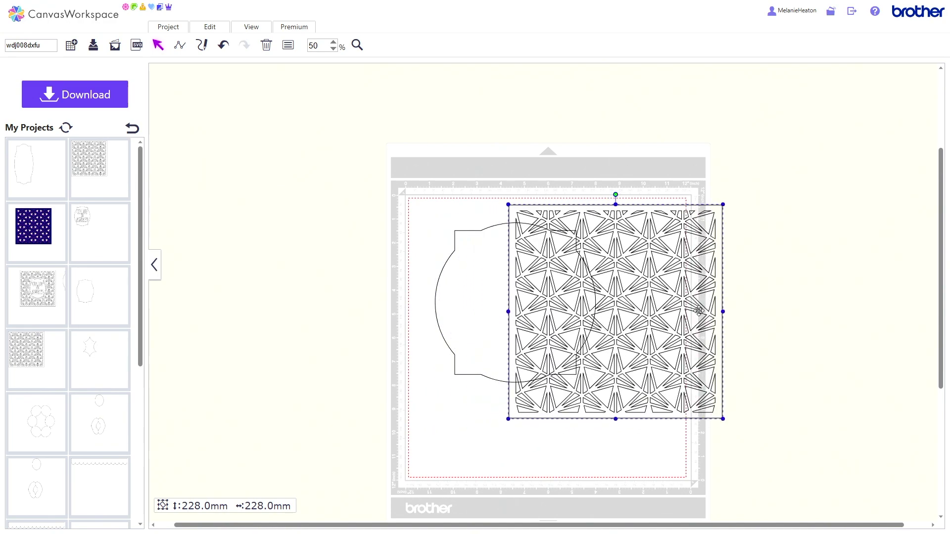
pyautogui.moveTo(453, 298); pyautogui.dragTo(303, 292)
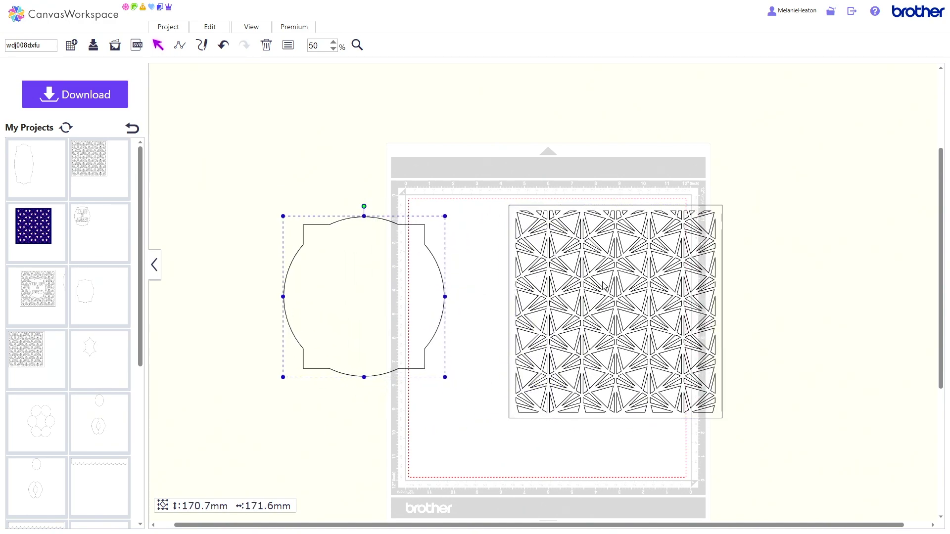
pyautogui.moveTo(608, 267); pyautogui.dragTo(555, 283)
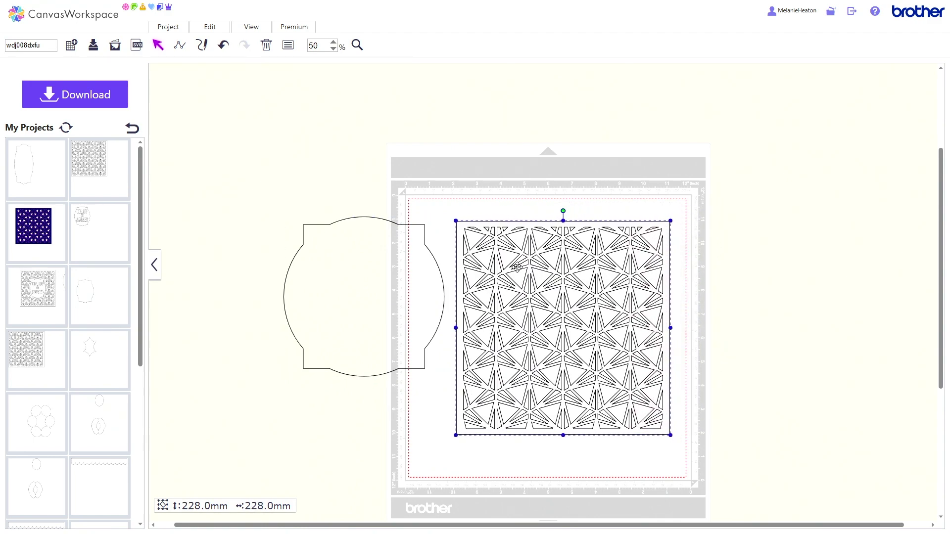
# Step: Move the frame back over the patterned square, enlarge it to about 189 by 190 mm and center it
pyautogui.moveTo(388, 269); pyautogui.dragTo(581, 296)
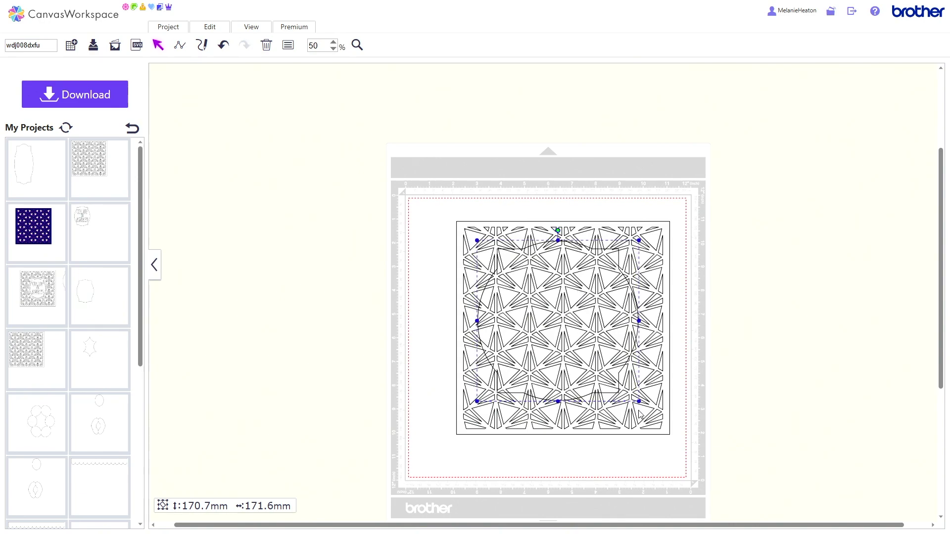
pyautogui.moveTo(639, 401); pyautogui.dragTo(656, 433)
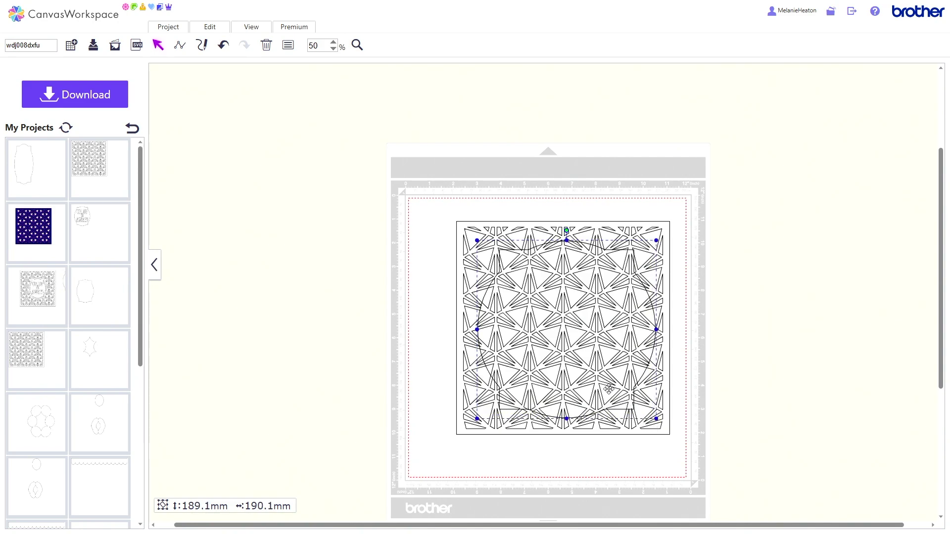
pyautogui.moveTo(608, 400); pyautogui.dragTo(602, 395)
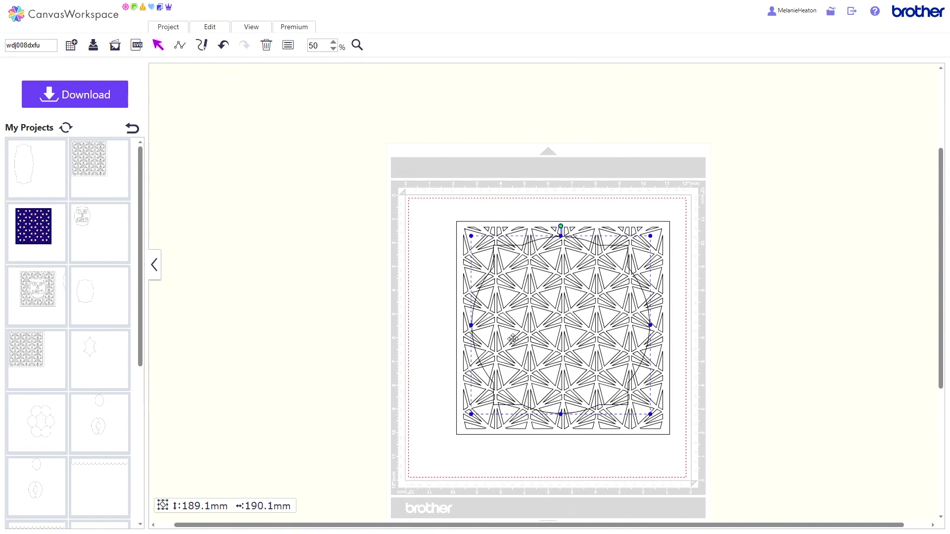
# Step: Make two duplicates of the frame and move both copies off the mat
pyautogui.click(212, 27)
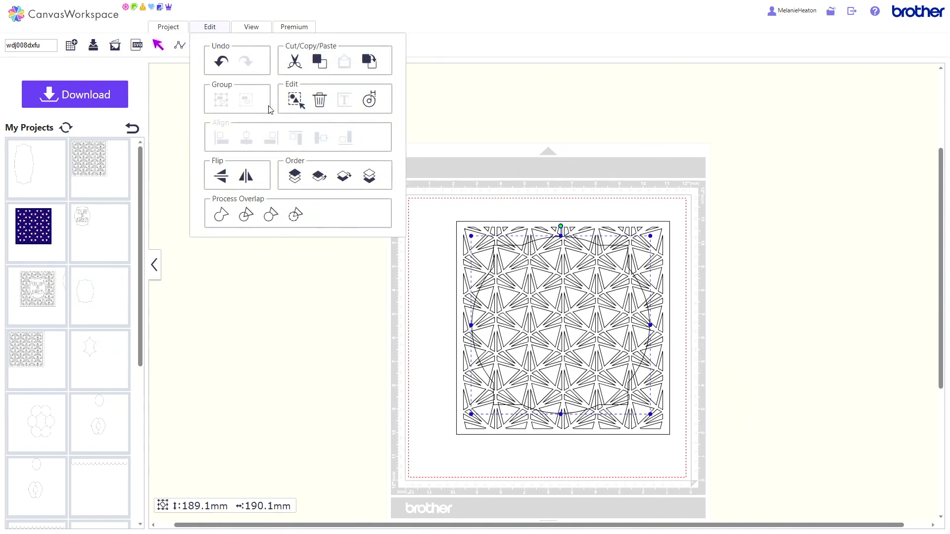
pyautogui.click(369, 61)
pyautogui.moveTo(544, 293); pyautogui.dragTo(797, 108)
pyautogui.hotkey('ctrl', 'v')
pyautogui.moveTo(587, 283); pyautogui.dragTo(838, 153)
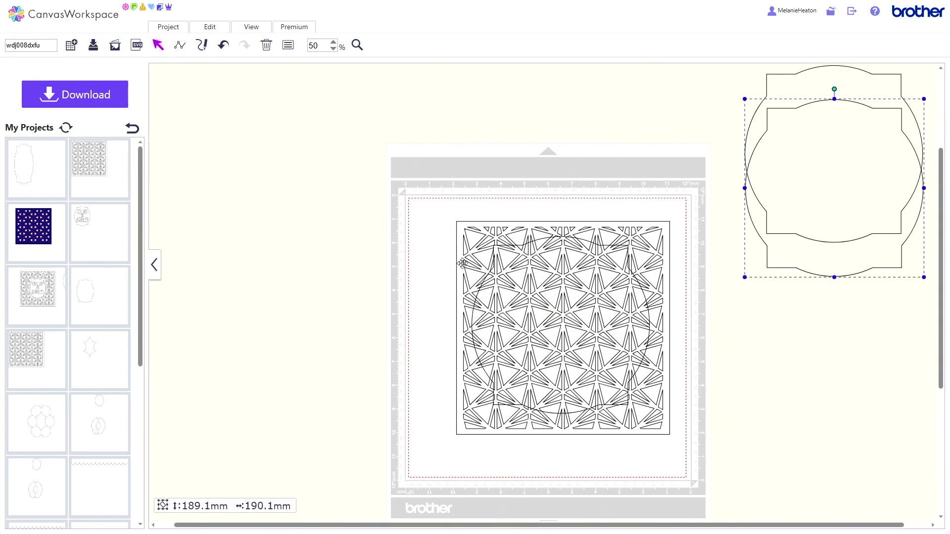
pyautogui.click(515, 291)
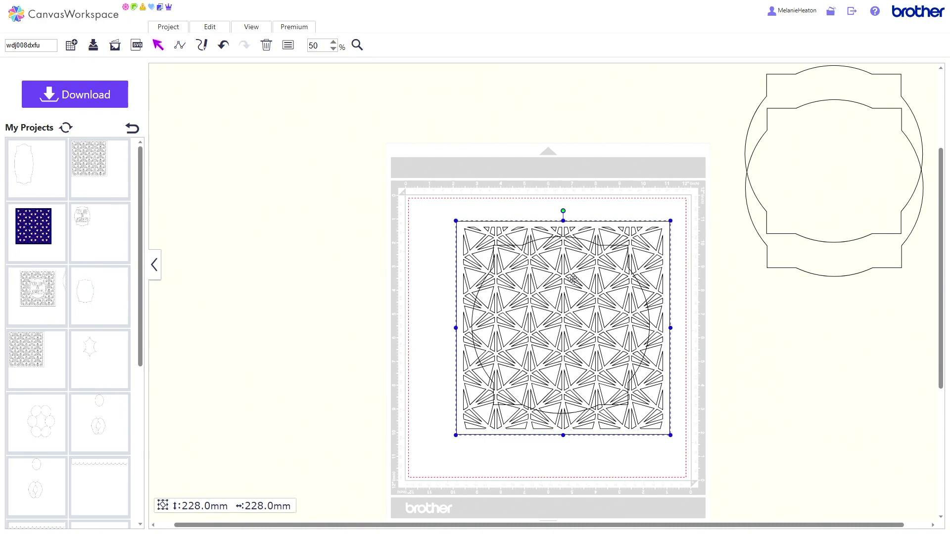
pyautogui.doubleClick(543, 303)
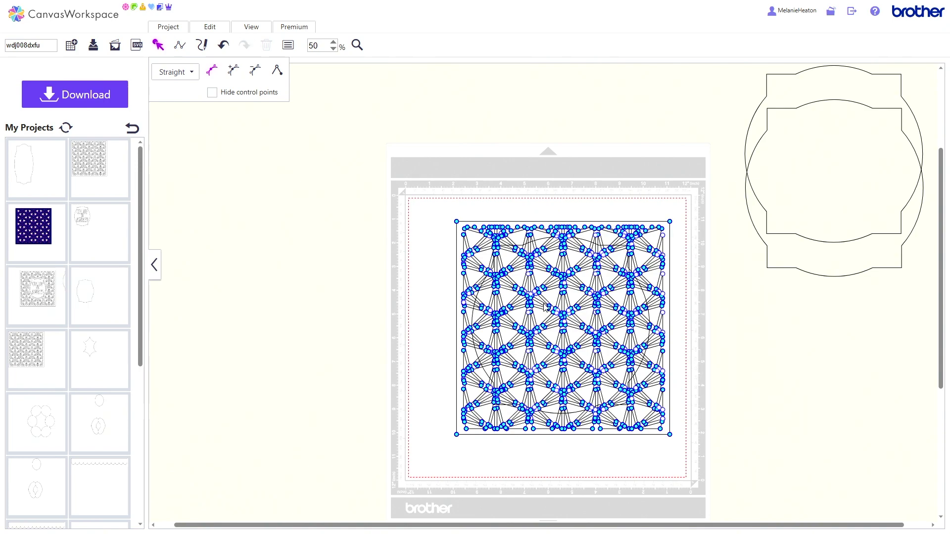
pyautogui.click(334, 316)
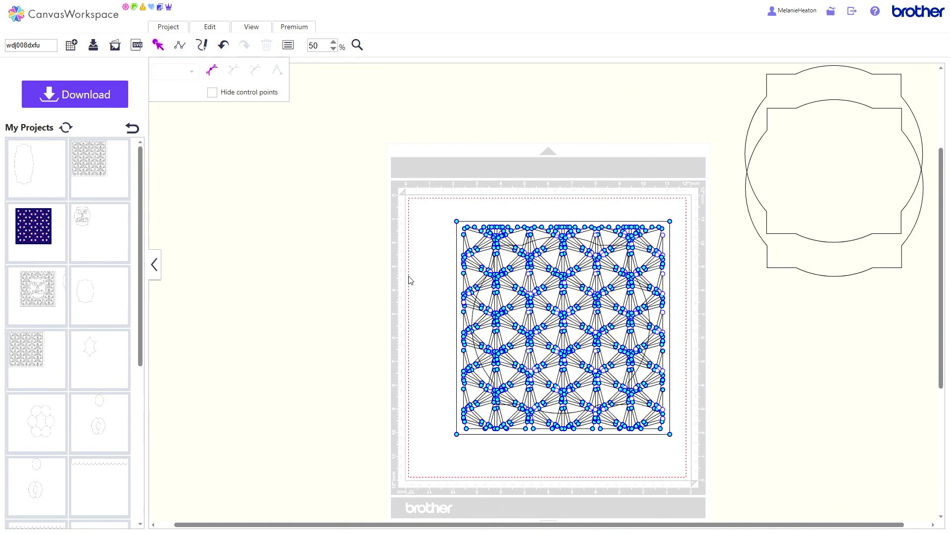
pyautogui.click(437, 262)
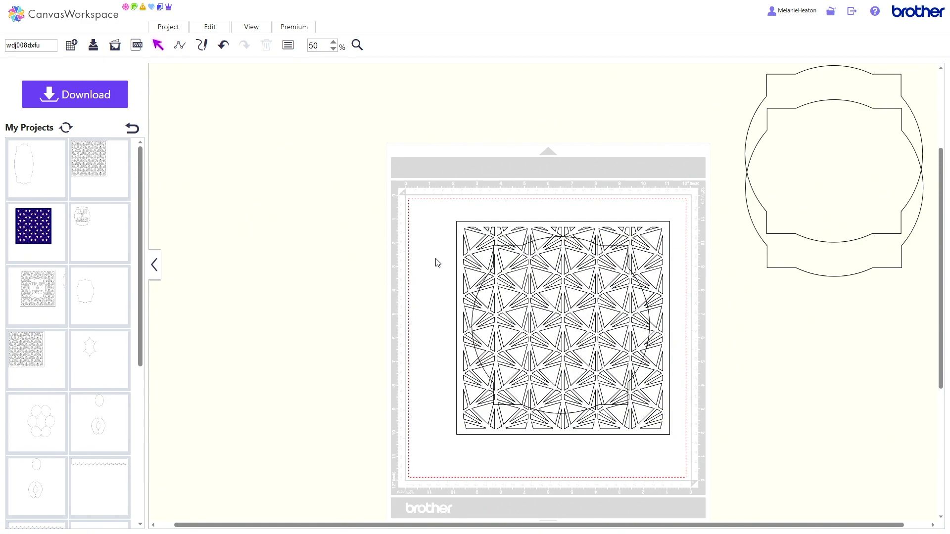
pyautogui.click(549, 270)
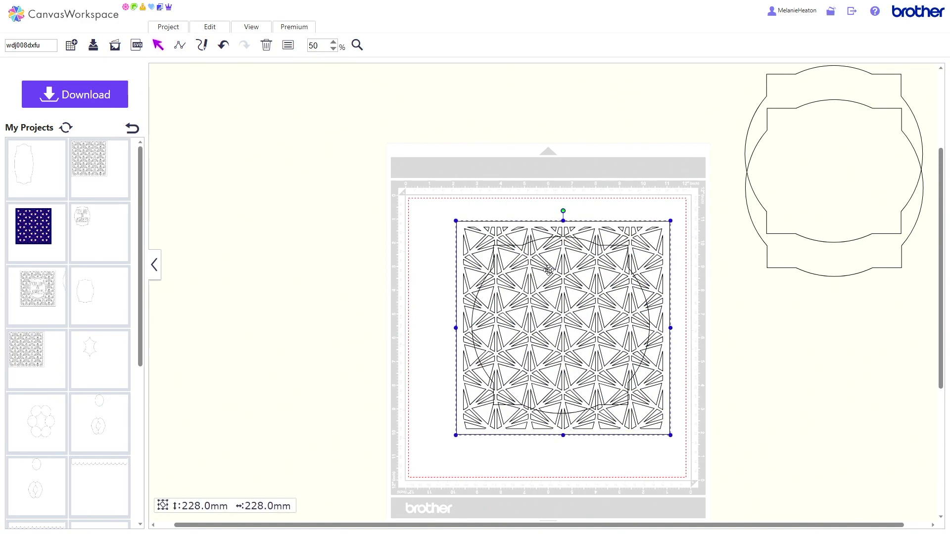
pyautogui.click(474, 191)
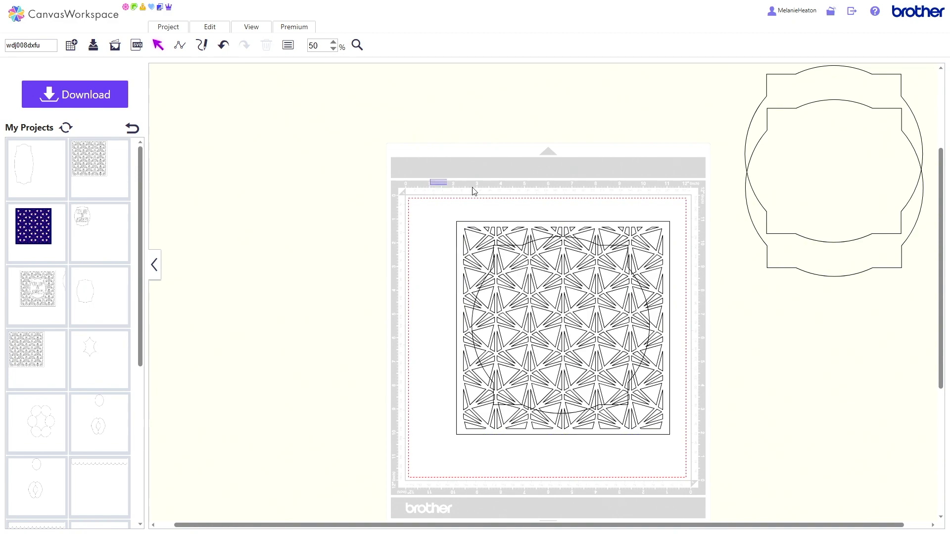
# Step: Select the patterned square and the frame together and process their overlap to trim the pattern to the frame shape
pyautogui.moveTo(473, 190); pyautogui.dragTo(642, 426)
pyautogui.click(210, 29)
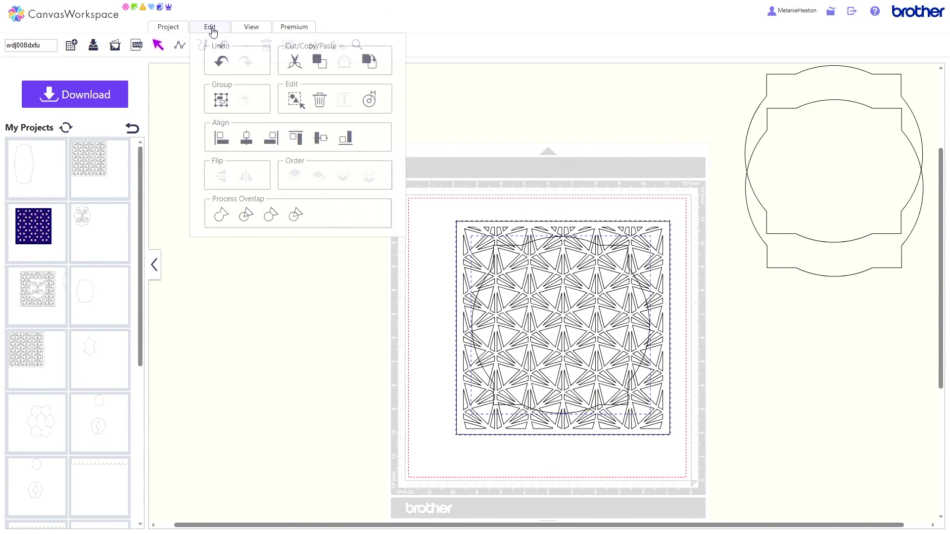
pyautogui.click(270, 217)
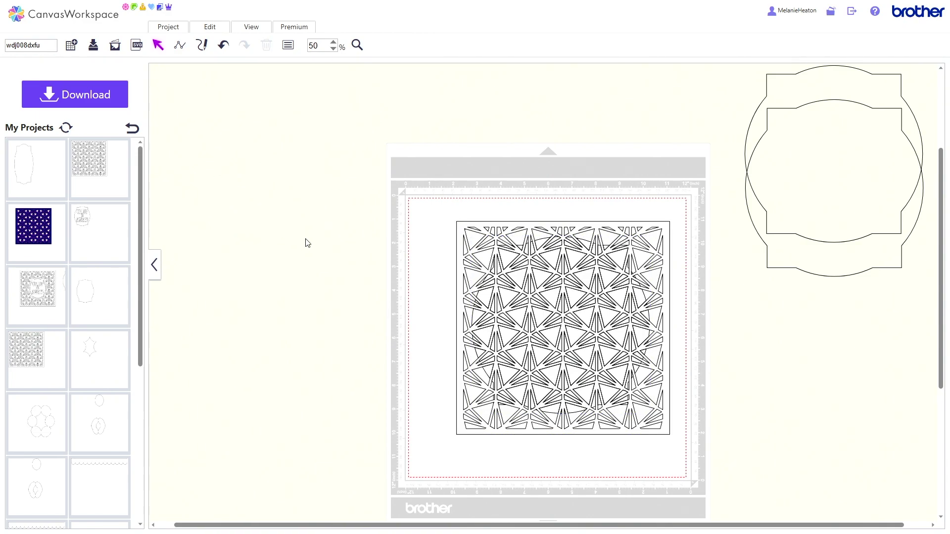
# Step: Move the full patterned square off the mat and separate the two spare frame copies beside it
pyautogui.moveTo(460, 227); pyautogui.dragTo(166, 128)
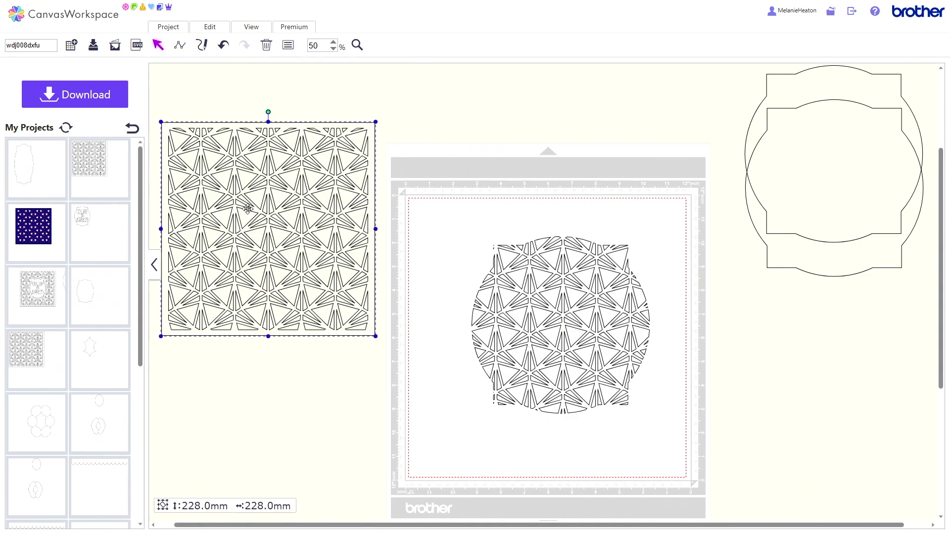
pyautogui.moveTo(480, 225); pyautogui.dragTo(691, 468)
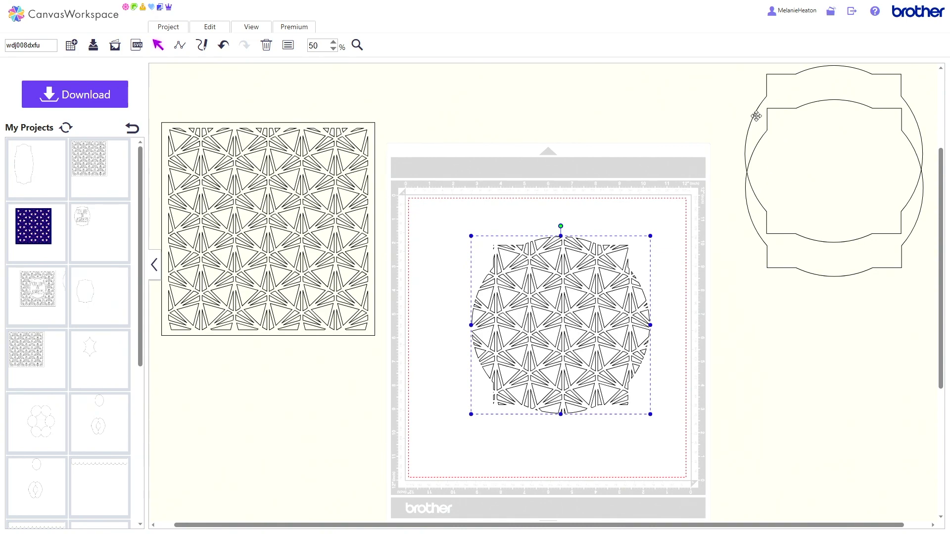
pyautogui.moveTo(753, 117); pyautogui.dragTo(545, 118)
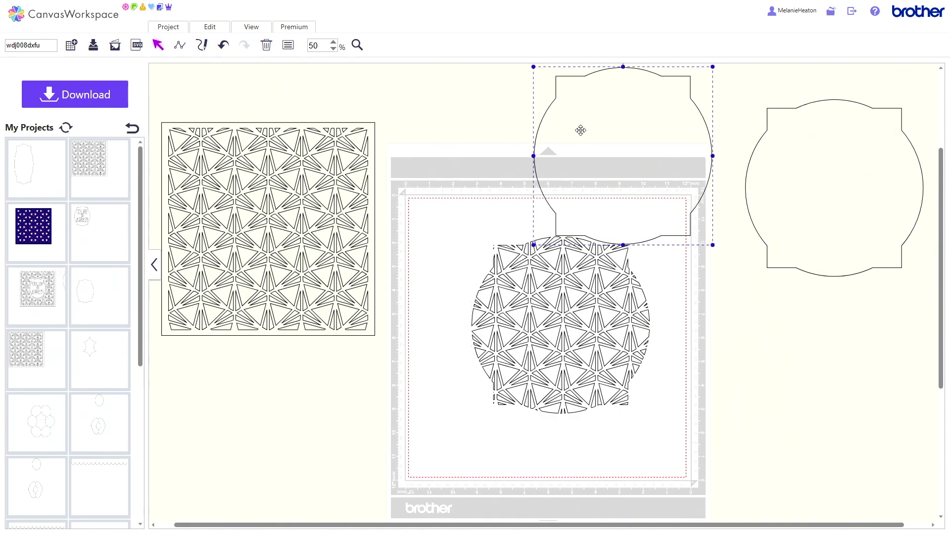
pyautogui.moveTo(805, 171); pyautogui.dragTo(791, 483)
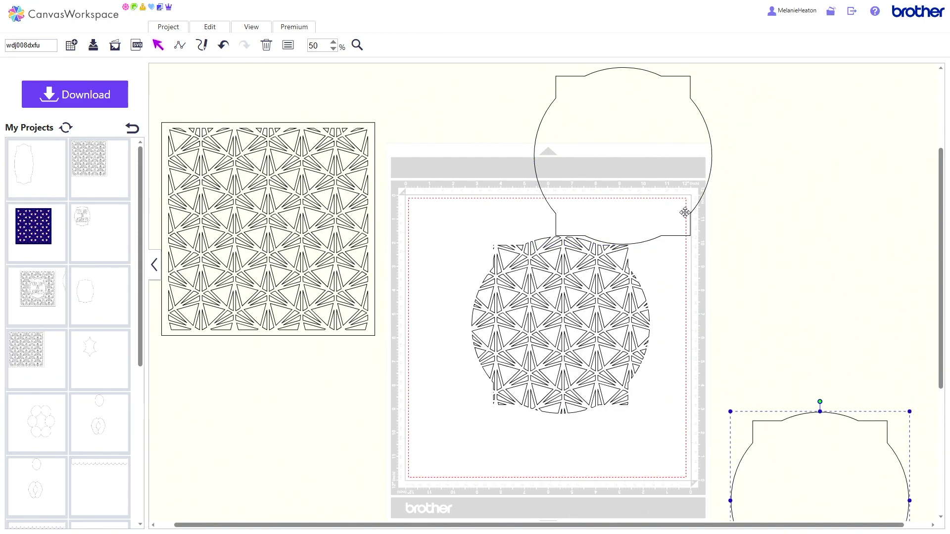
pyautogui.moveTo(698, 202); pyautogui.dragTo(847, 243)
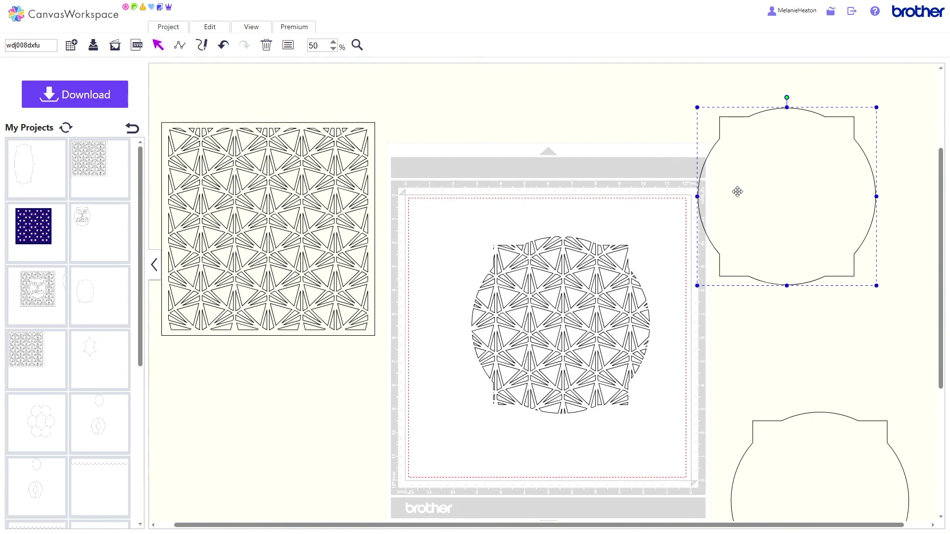
# Step: Create a 4 mm outward offset line with round corners around the upper frame copy's outer edge, deleting the original line
pyautogui.click(208, 29)
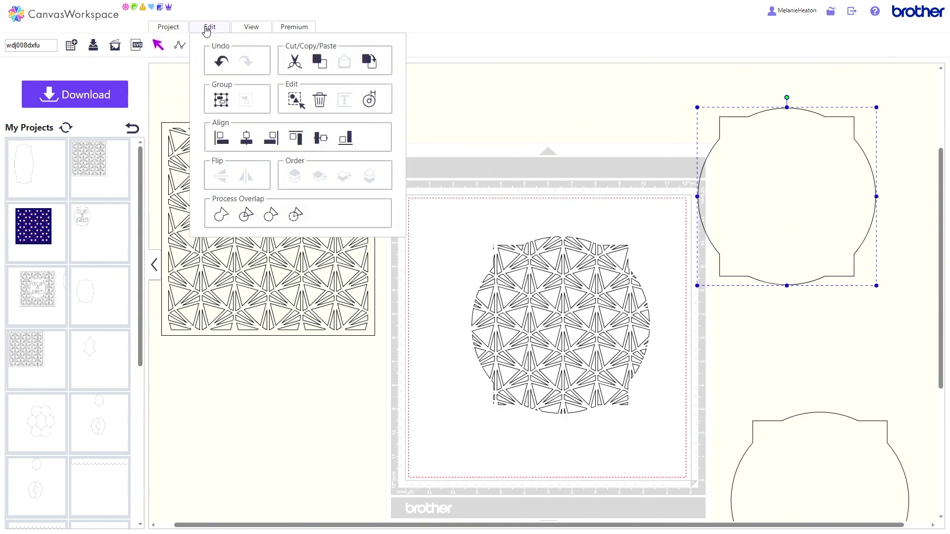
pyautogui.click(368, 102)
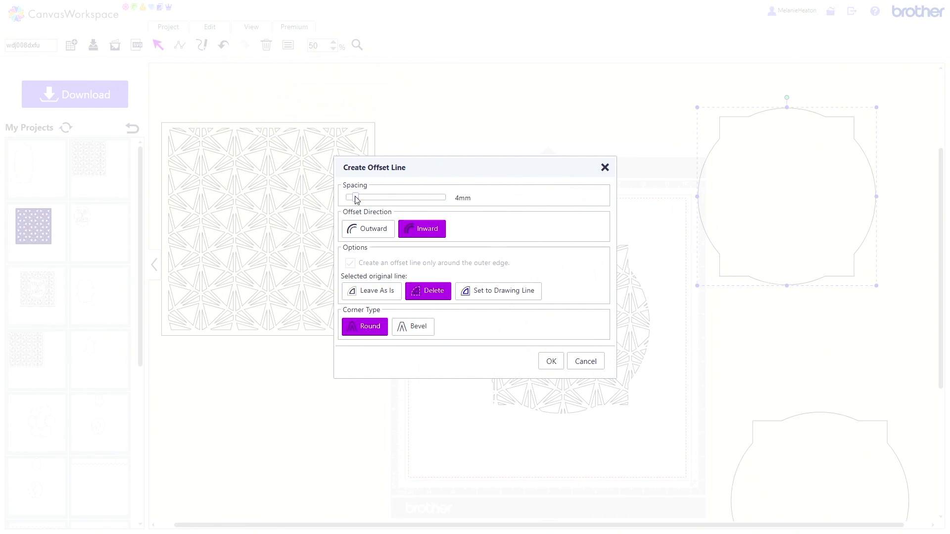
pyautogui.click(369, 230)
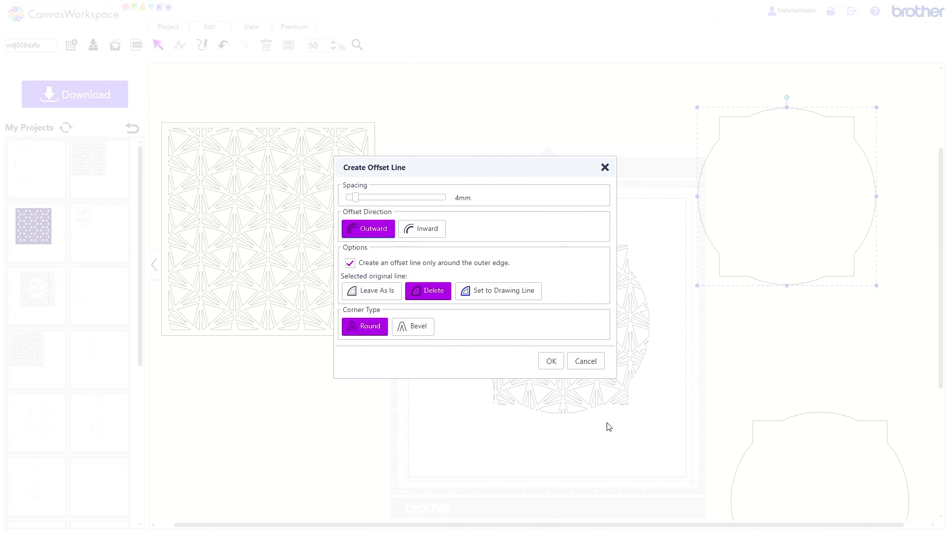
pyautogui.click(551, 362)
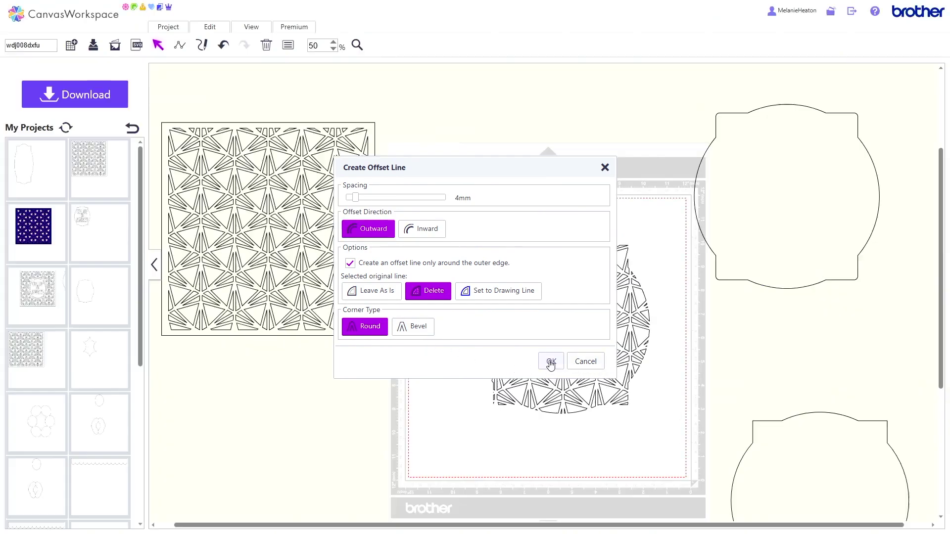
# Step: Place the 4 mm offset frame over the trimmed pattern and align both centres horizontally and vertically
pyautogui.moveTo(788, 203); pyautogui.dragTo(566, 331)
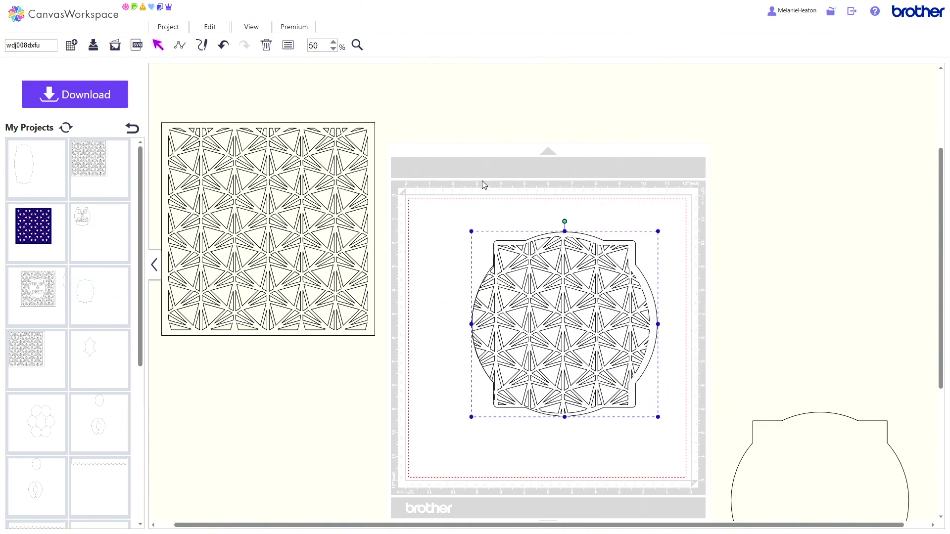
pyautogui.moveTo(479, 178); pyautogui.dragTo(574, 309)
pyautogui.click(210, 28)
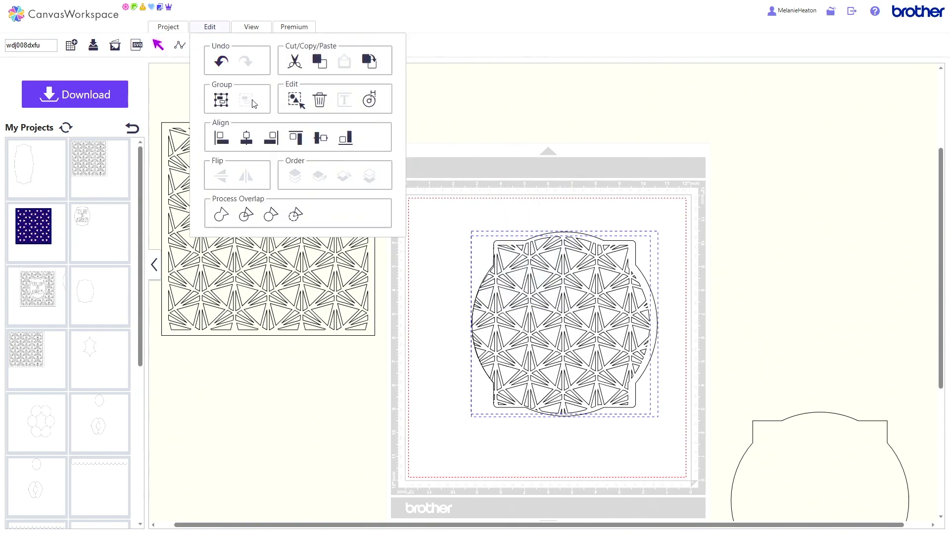
pyautogui.click(248, 142)
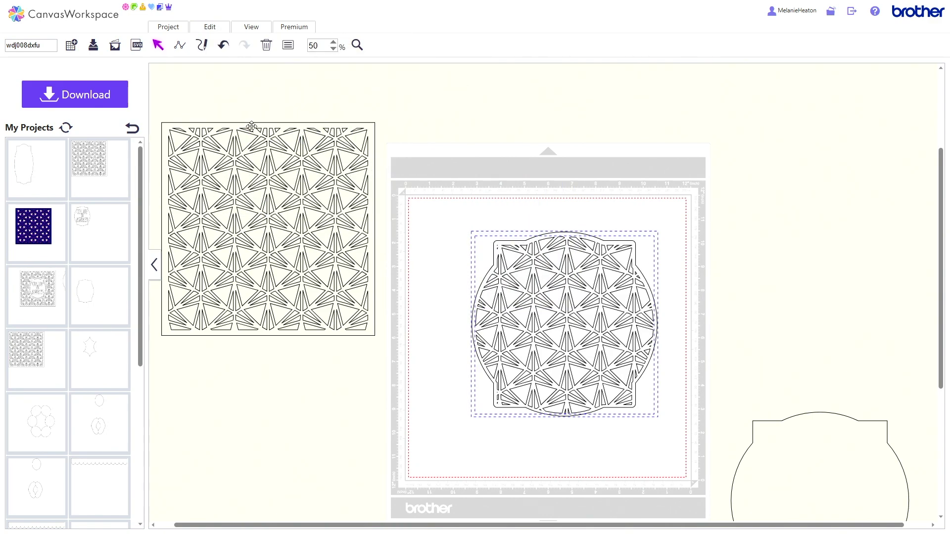
pyautogui.click(220, 28)
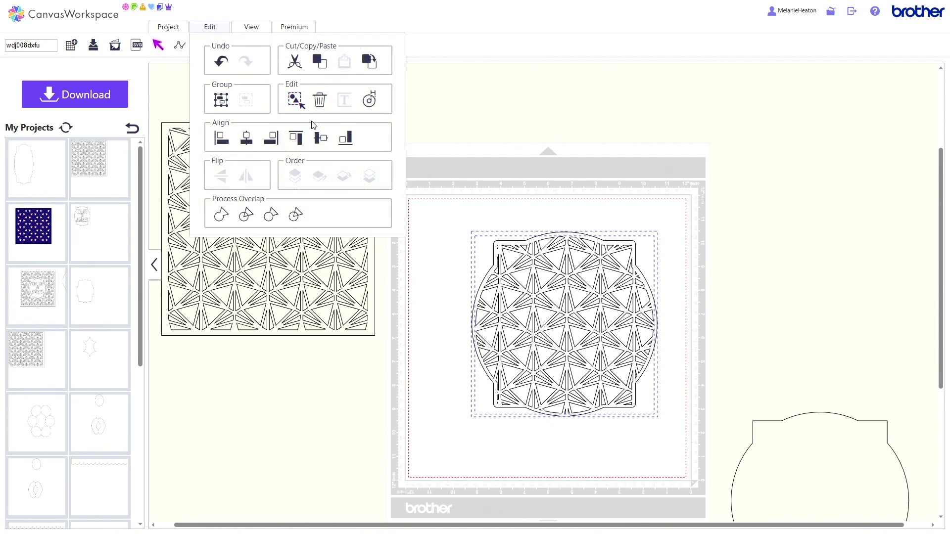
pyautogui.click(321, 139)
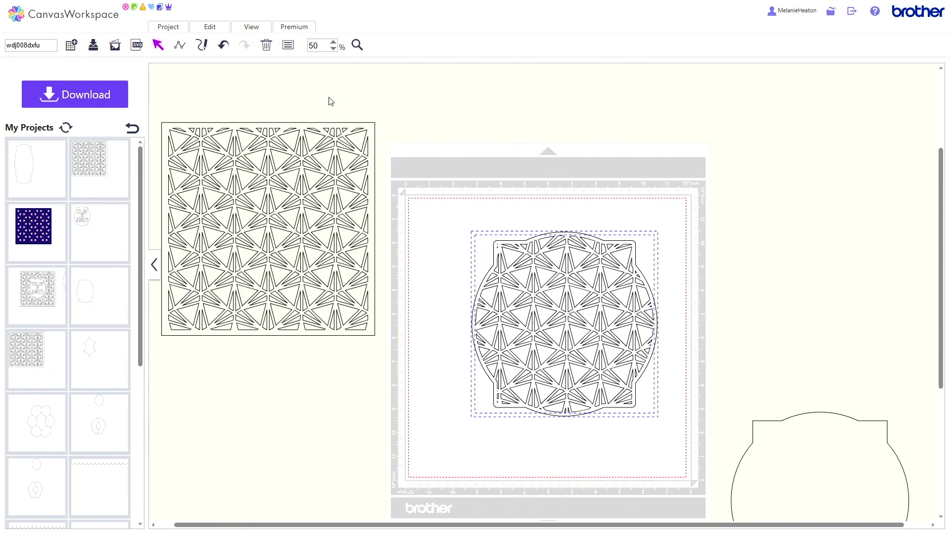
# Step: Process the overlap of the aligned frame and pattern to cut the openings into the frame, and move the resulting piece aside
pyautogui.click(211, 29)
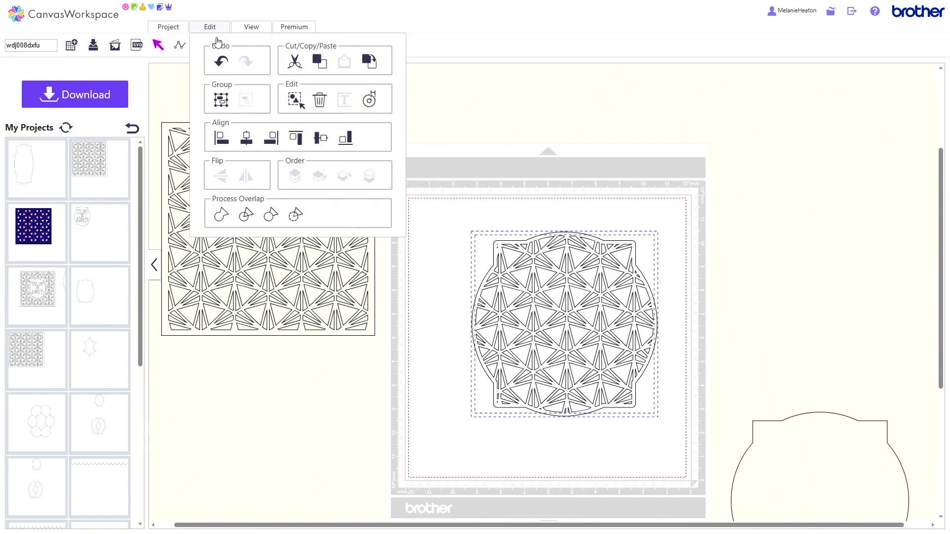
pyautogui.click(244, 218)
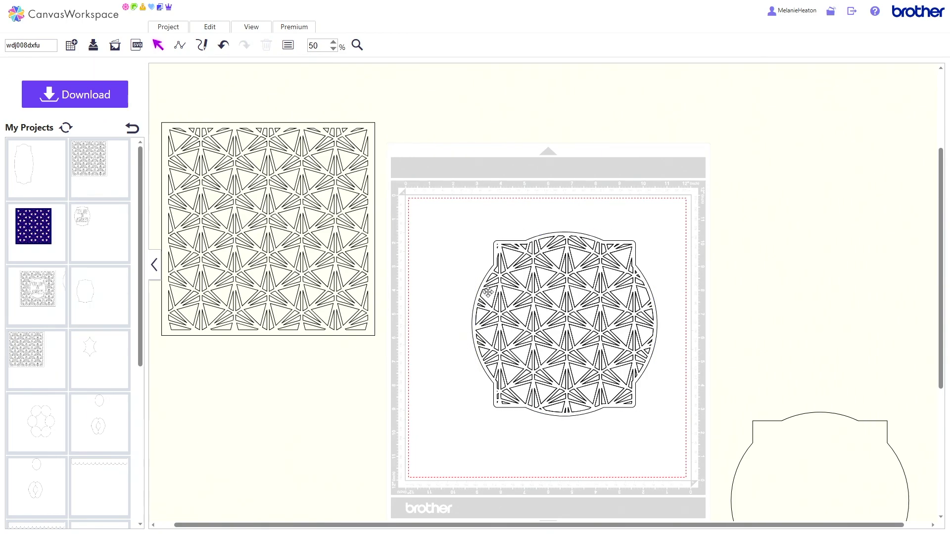
pyautogui.moveTo(497, 252); pyautogui.dragTo(396, 60)
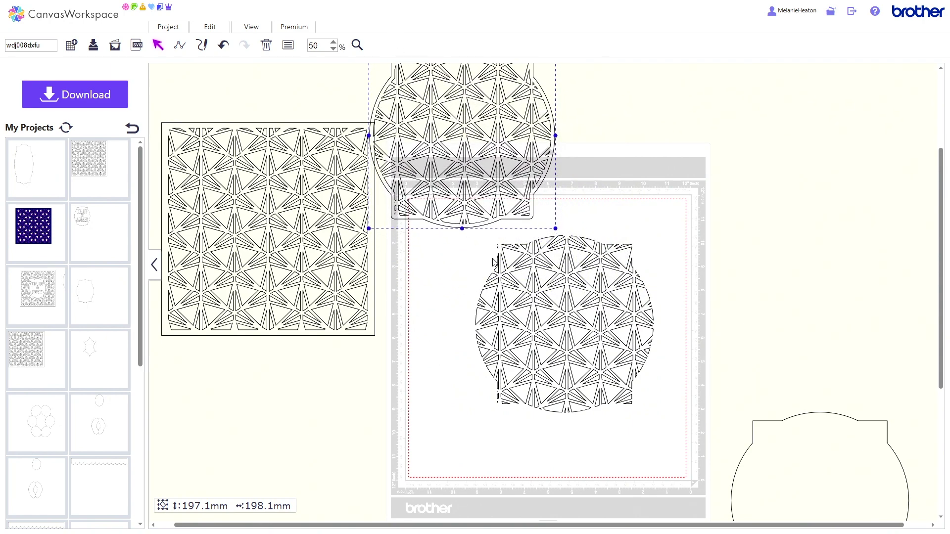
# Step: Delete all leftover pattern pieces from the mat and move the patterned frame back onto it
pyautogui.moveTo(490, 242); pyautogui.dragTo(670, 432)
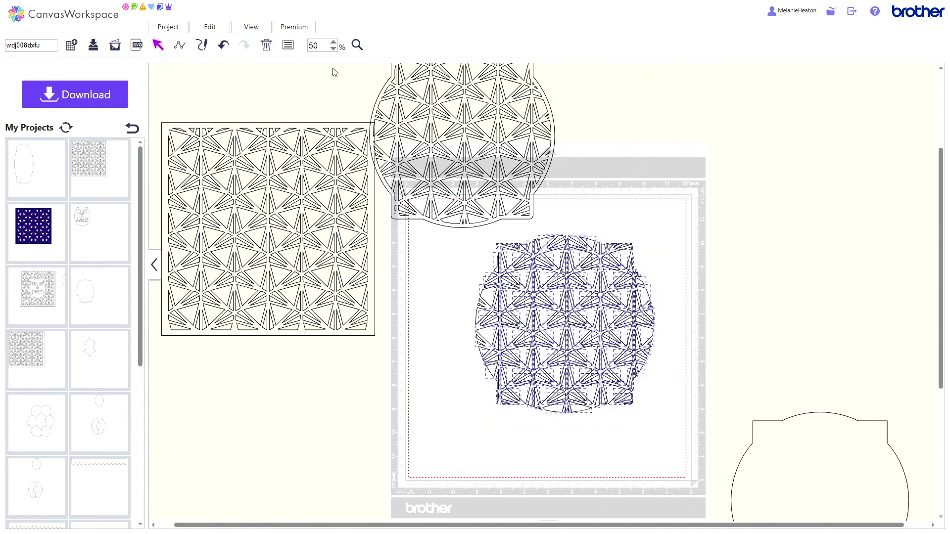
pyautogui.click(266, 45)
pyautogui.moveTo(459, 276); pyautogui.dragTo(510, 403)
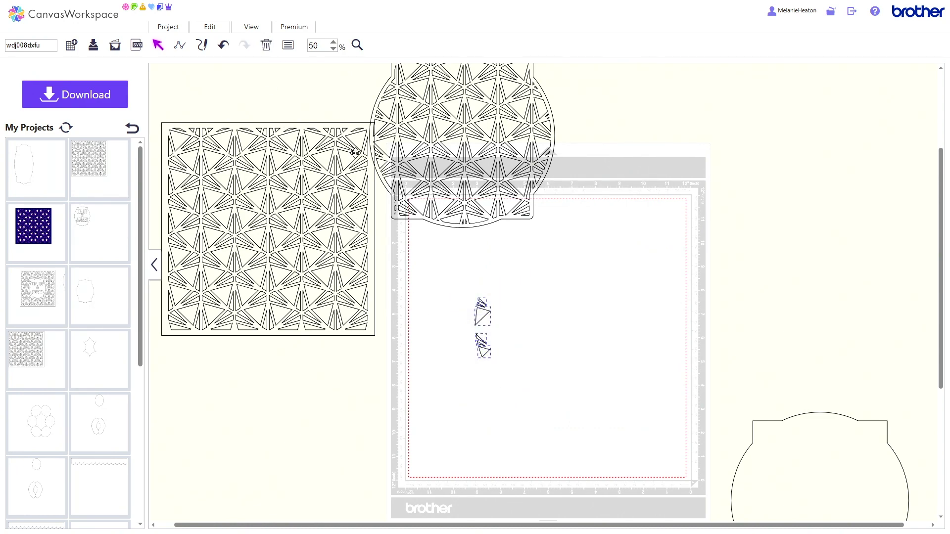
pyautogui.click(265, 46)
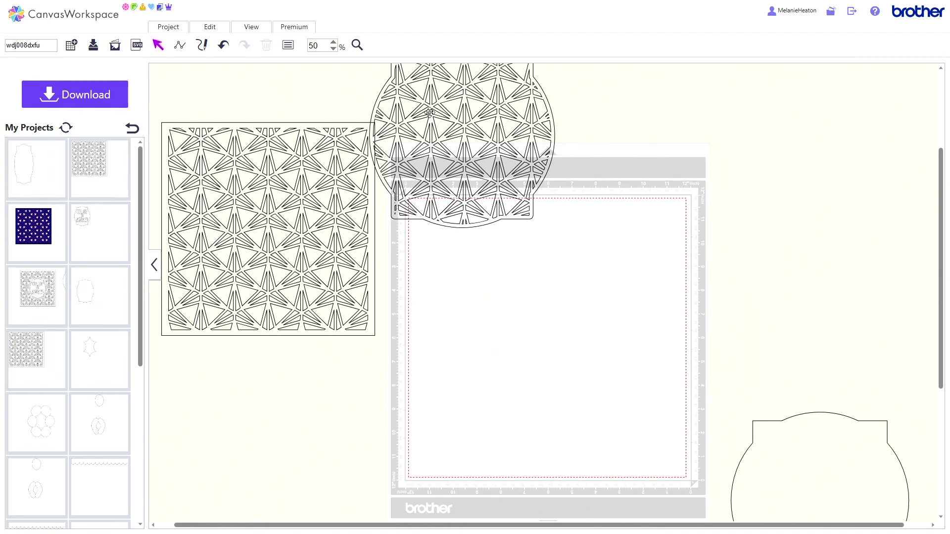
pyautogui.moveTo(430, 112); pyautogui.dragTo(500, 284)
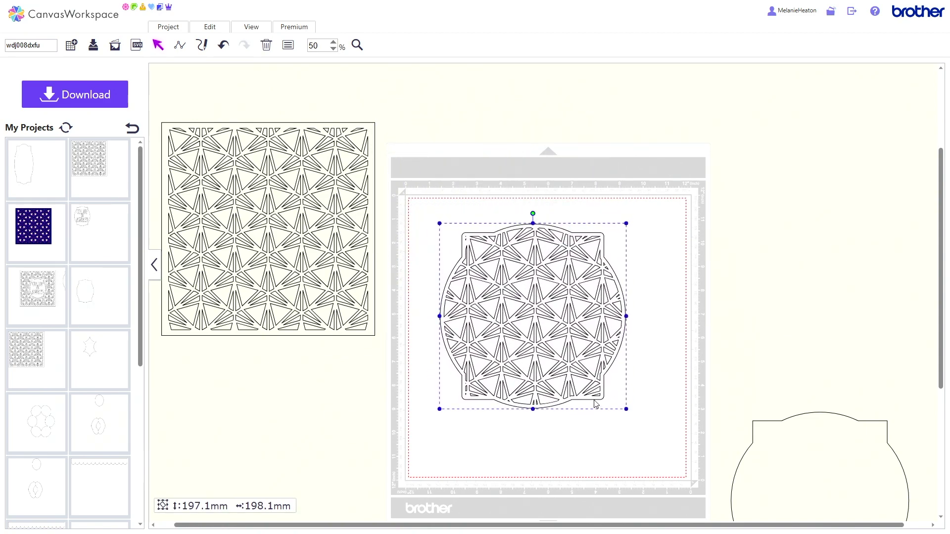
# Step: Move the spare frame up beside the mat, duplicate it twice, and separate one duplicate below the others
pyautogui.moveTo(801, 439); pyautogui.dragTo(782, 143)
pyautogui.click(220, 31)
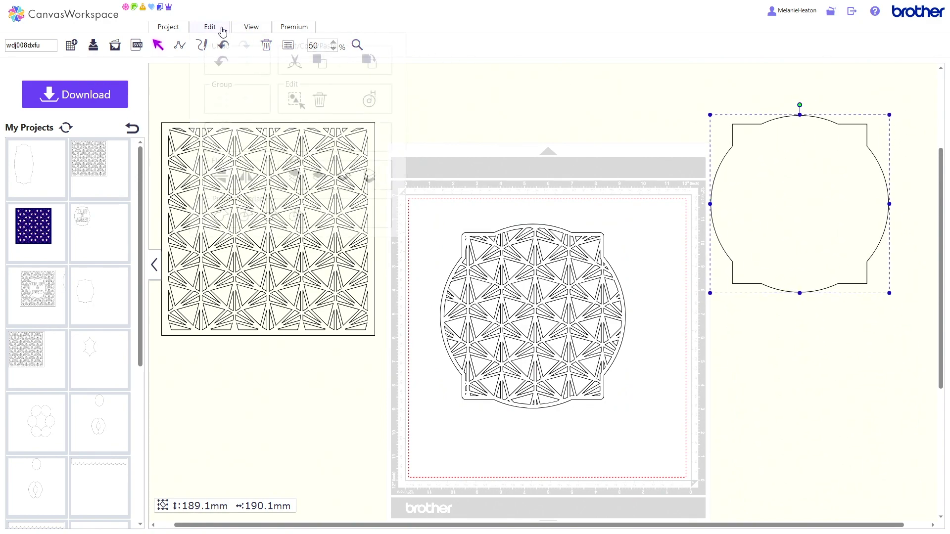
pyautogui.click(369, 61)
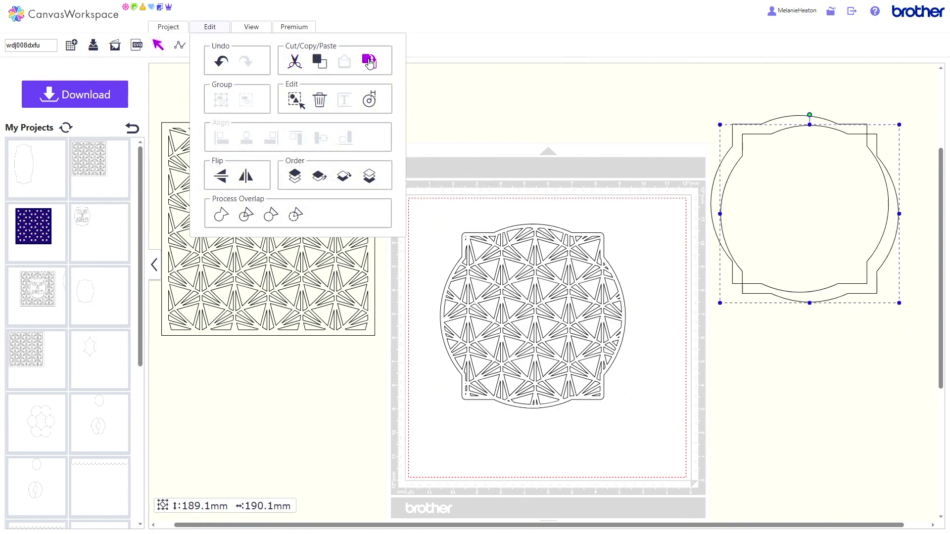
pyautogui.click(369, 61)
pyautogui.moveTo(814, 272); pyautogui.dragTo(803, 409)
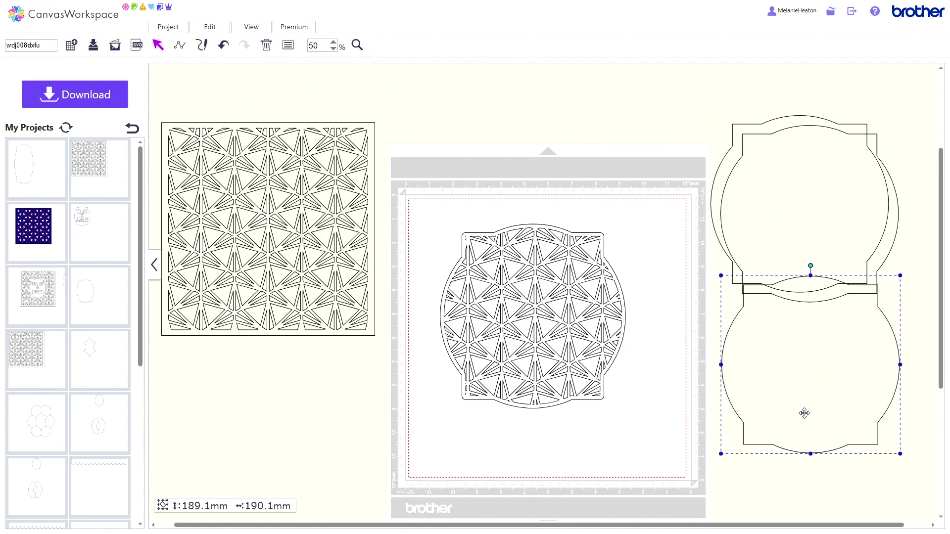
# Step: Create an 8 mm outward round-cornered offset line from one frame copy, deleting the original, and place it around the patterned frame
pyautogui.click(792, 172)
pyautogui.moveTo(791, 173); pyautogui.dragTo(566, 170)
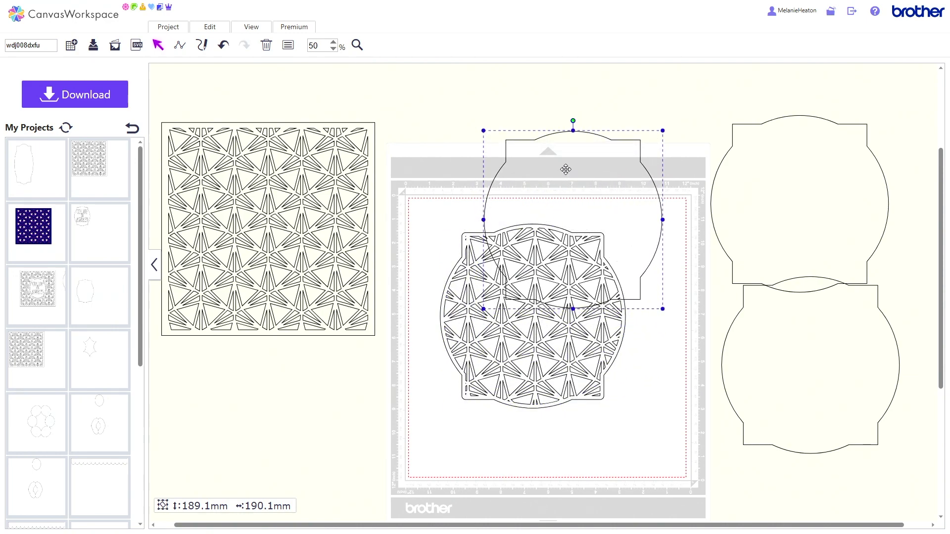
pyautogui.click(211, 28)
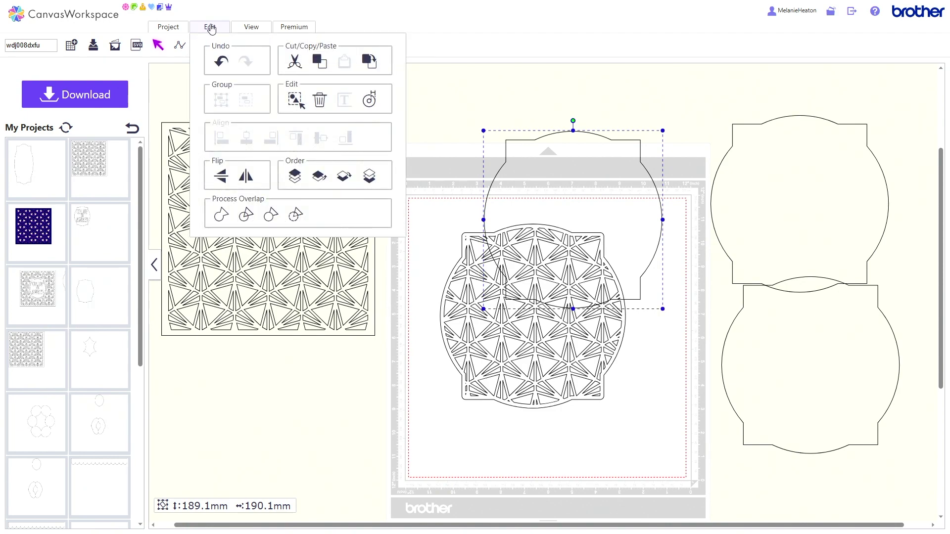
pyautogui.click(369, 99)
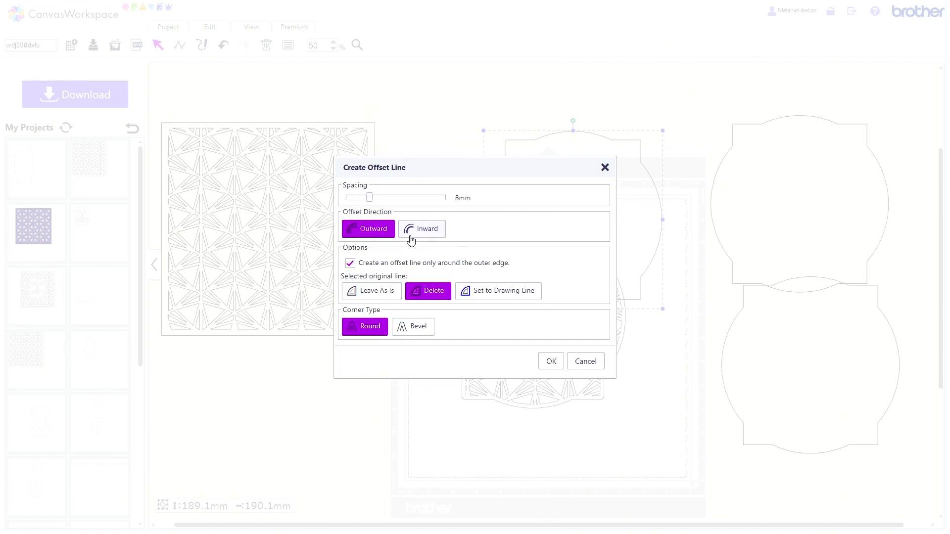
pyautogui.click(551, 362)
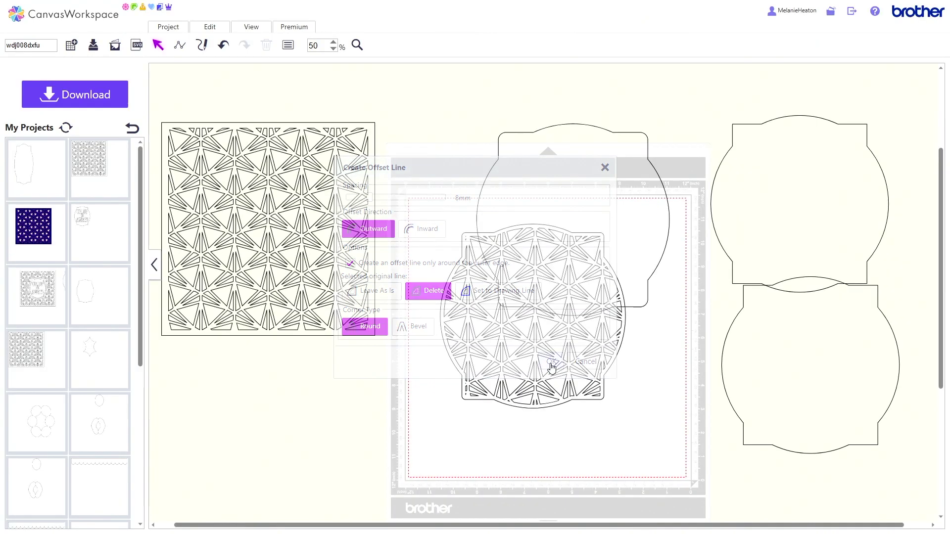
pyautogui.moveTo(593, 202); pyautogui.dragTo(553, 298)
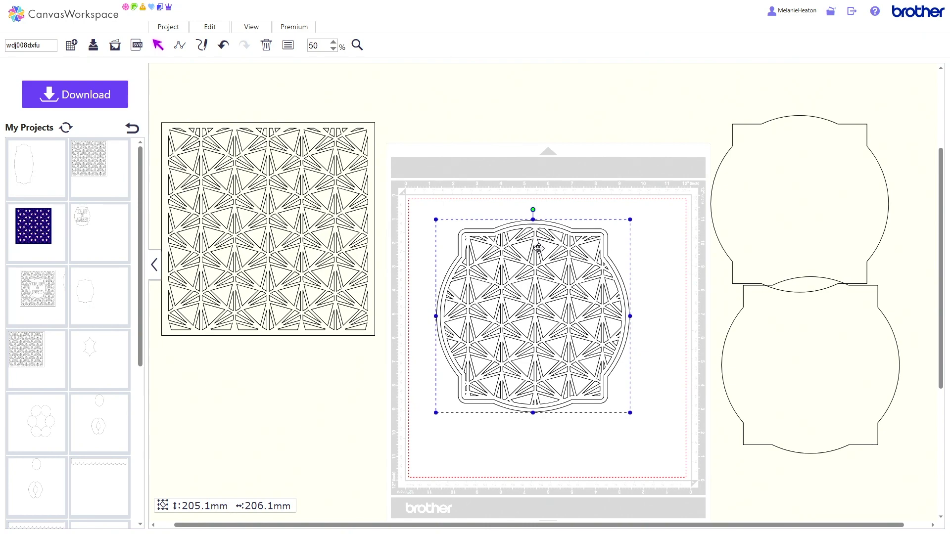
# Step: Delete the full patterned square and move the 8 mm offset frame off the mat into its place
pyautogui.click(729, 234)
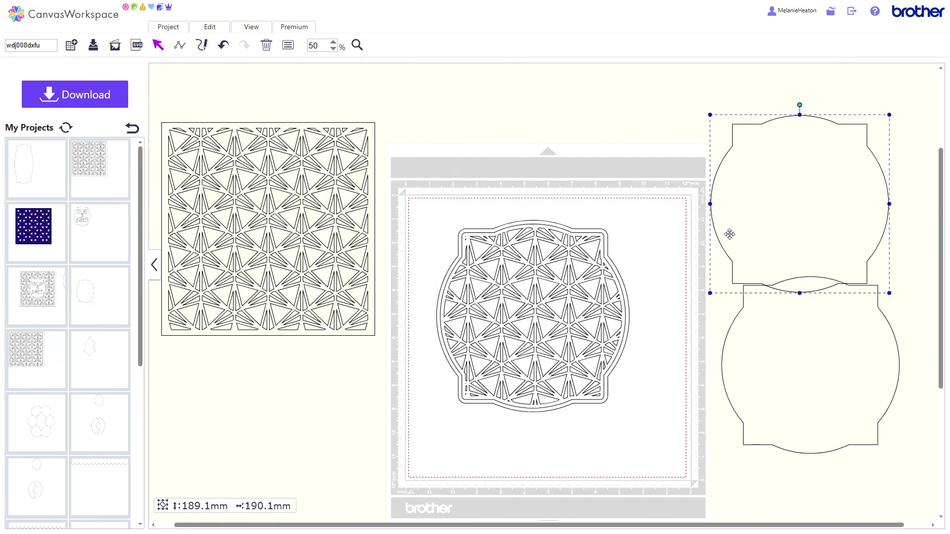
pyautogui.click(536, 220)
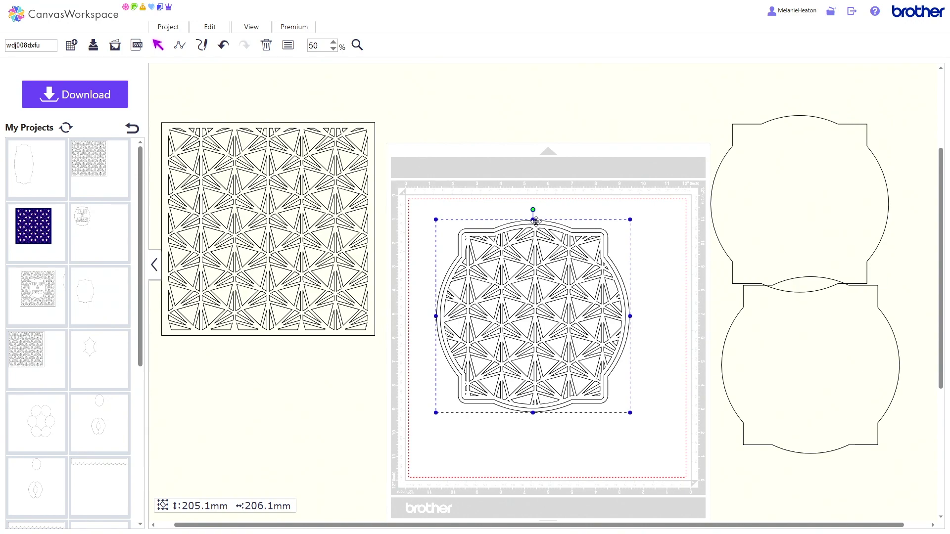
pyautogui.click(289, 152)
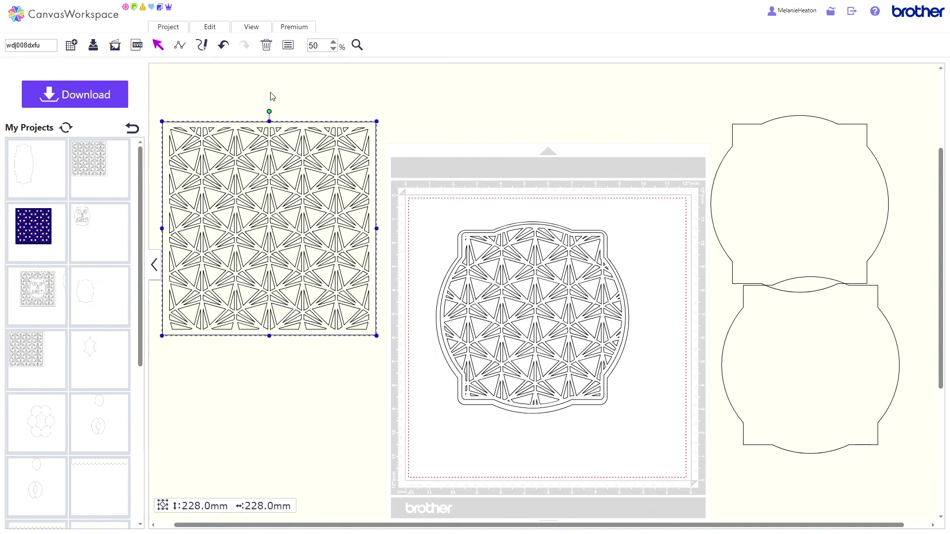
pyautogui.click(267, 46)
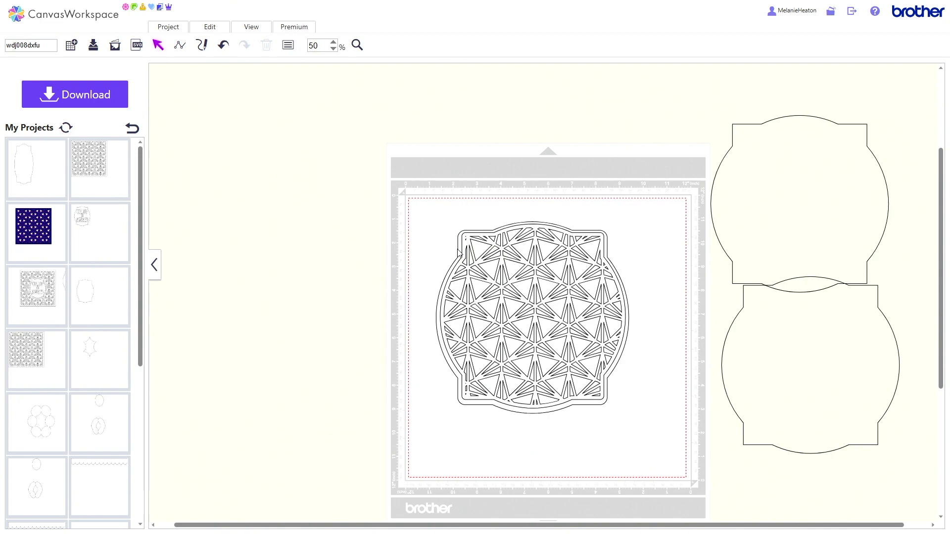
pyautogui.moveTo(458, 249); pyautogui.dragTo(207, 141)
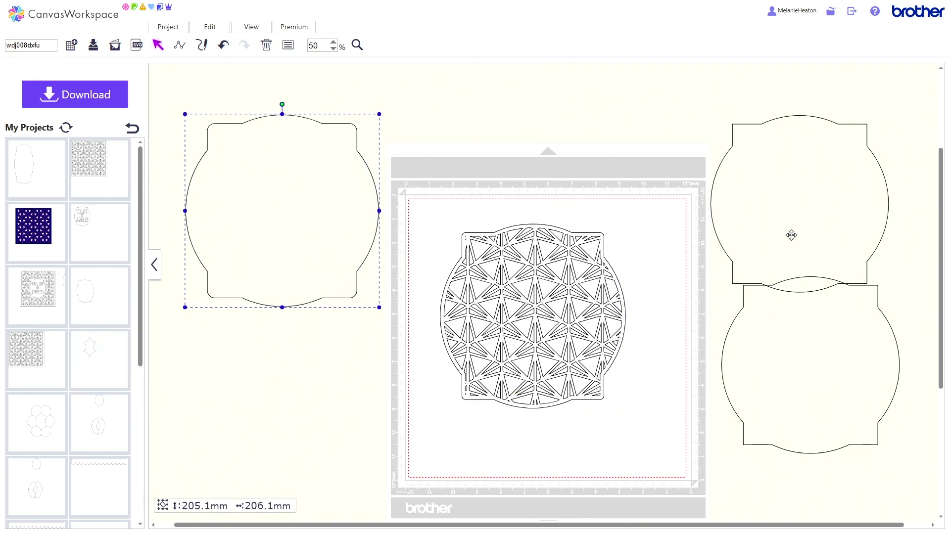
# Step: Create a 17 mm inward offset line with round corners from the upper spare frame copy, deleting the original line
pyautogui.moveTo(791, 236); pyautogui.dragTo(697, 260)
pyautogui.click(221, 29)
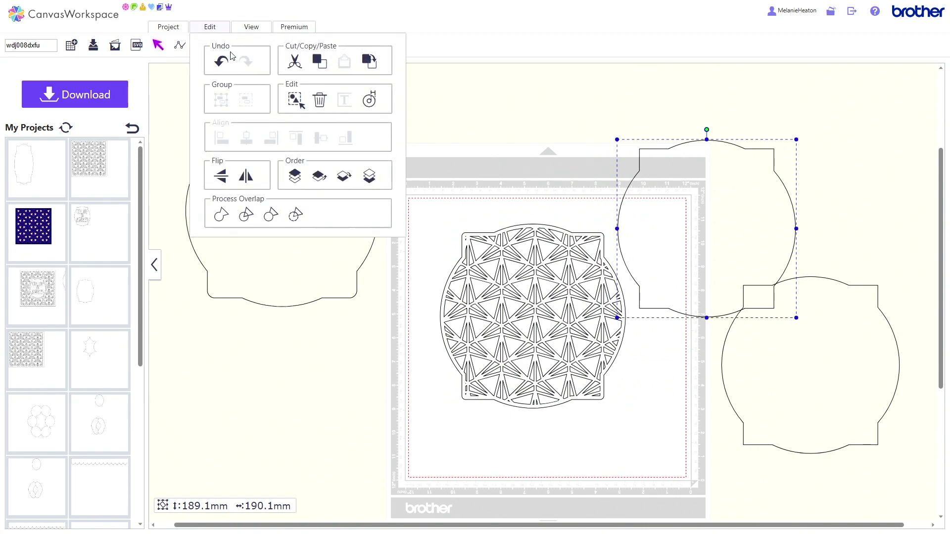
pyautogui.click(369, 100)
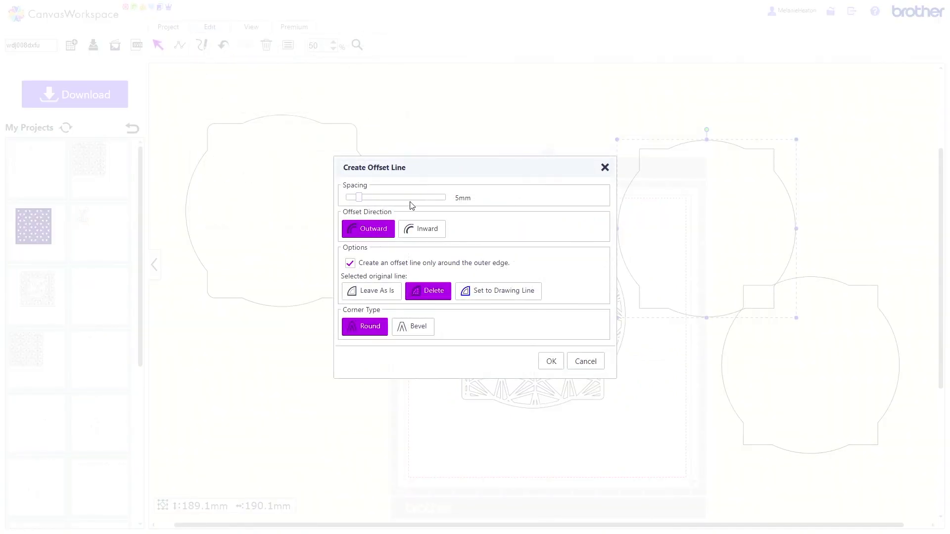
pyautogui.click(397, 197)
pyautogui.click(408, 199)
pyautogui.click(400, 198)
pyautogui.click(431, 231)
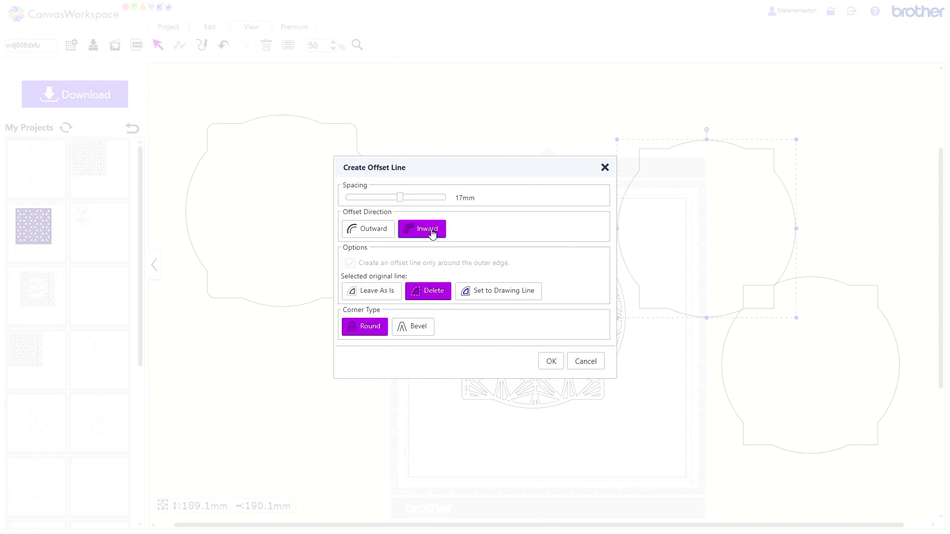
pyautogui.click(545, 359)
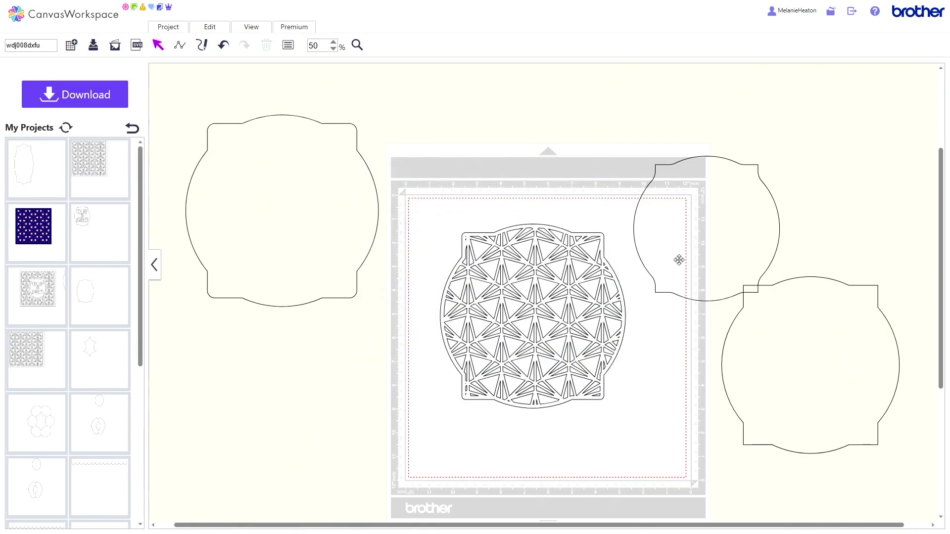
# Step: Place the inward offset frame over the patterned frame, scale it down to about 118 x 119 mm, and position it near the middle
pyautogui.moveTo(678, 260); pyautogui.dragTo(505, 350)
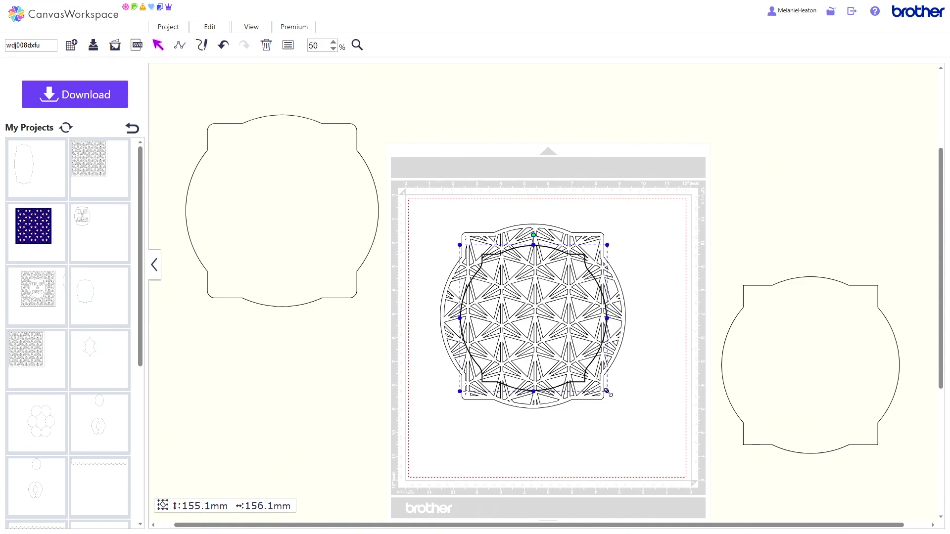
pyautogui.moveTo(607, 392); pyautogui.dragTo(573, 351)
pyautogui.moveTo(540, 303); pyautogui.dragTo(556, 314)
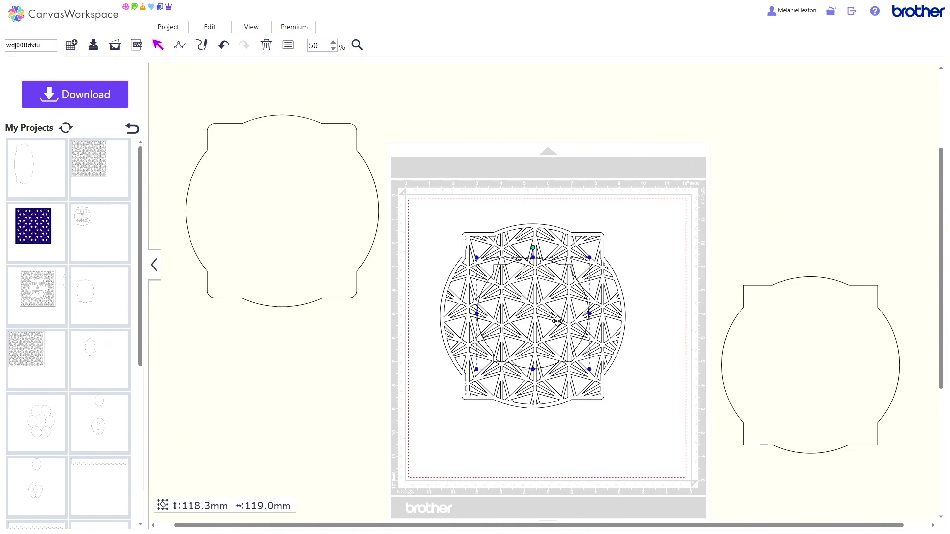
# Step: Align the centres of the small inner frame and the patterned frame horizontally and vertically, and select the inner frame
pyautogui.moveTo(463, 179); pyautogui.dragTo(527, 391)
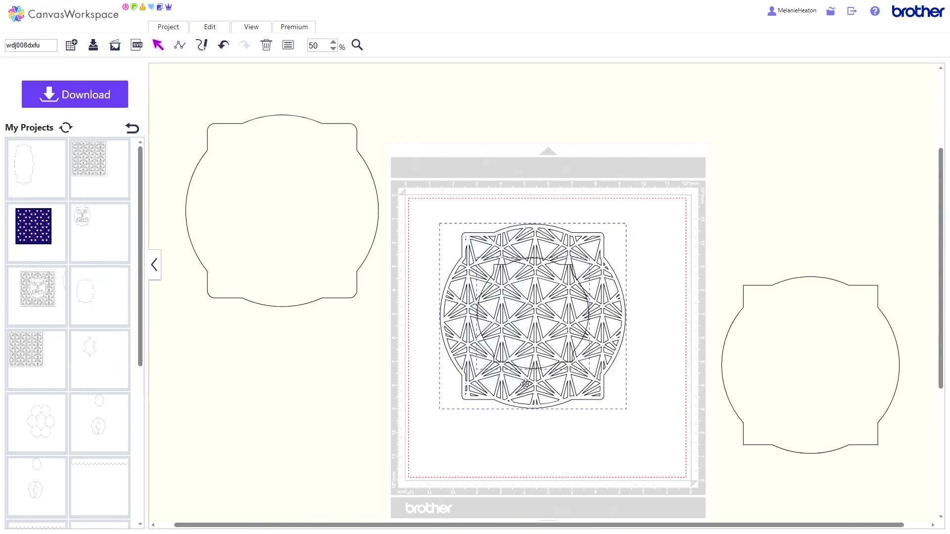
pyautogui.click(218, 29)
pyautogui.click(246, 141)
pyautogui.click(226, 28)
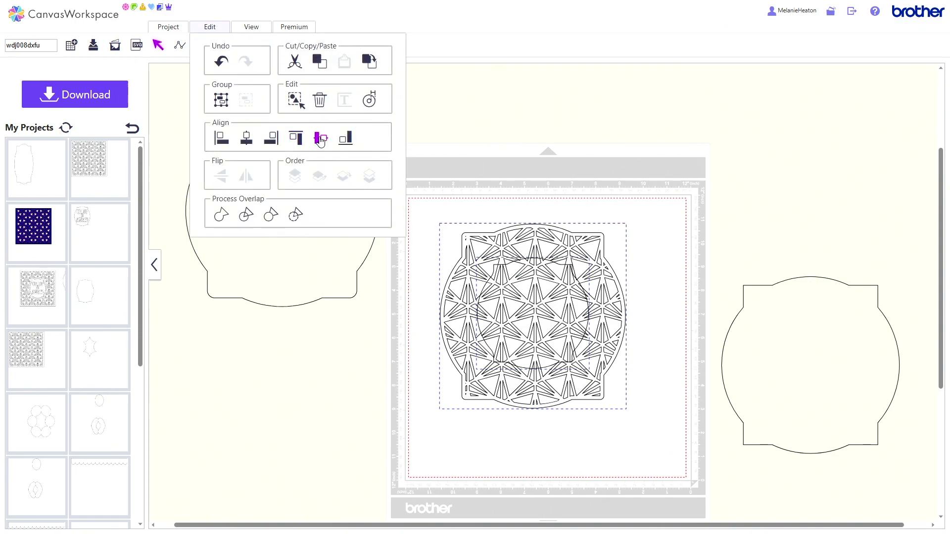
pyautogui.click(320, 140)
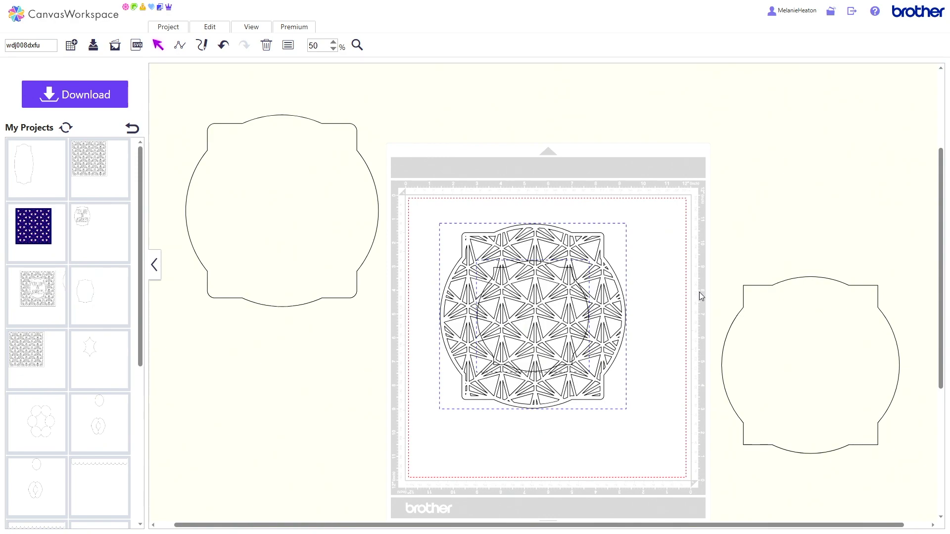
pyautogui.click(556, 273)
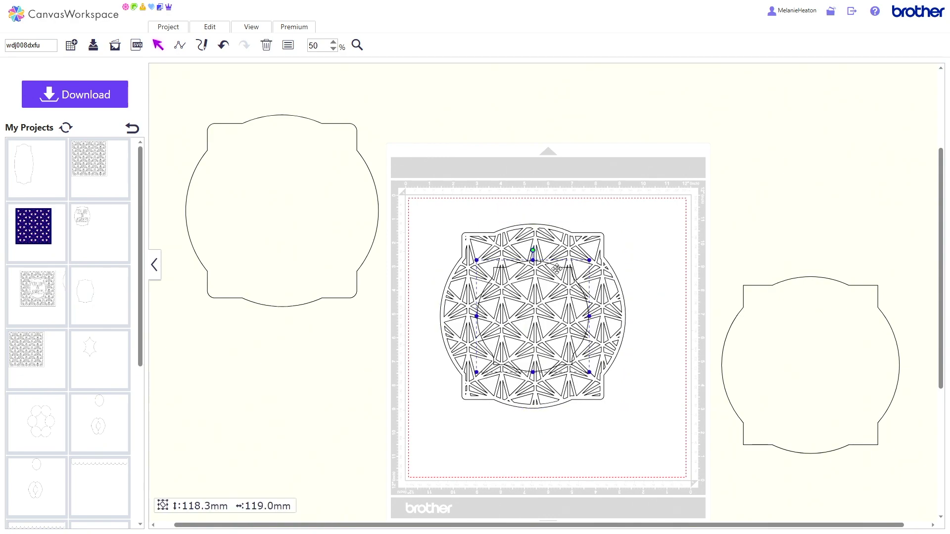
# Step: Duplicate the small inner frame and move one copy off the mat, above the spare frame outline
pyautogui.click(208, 27)
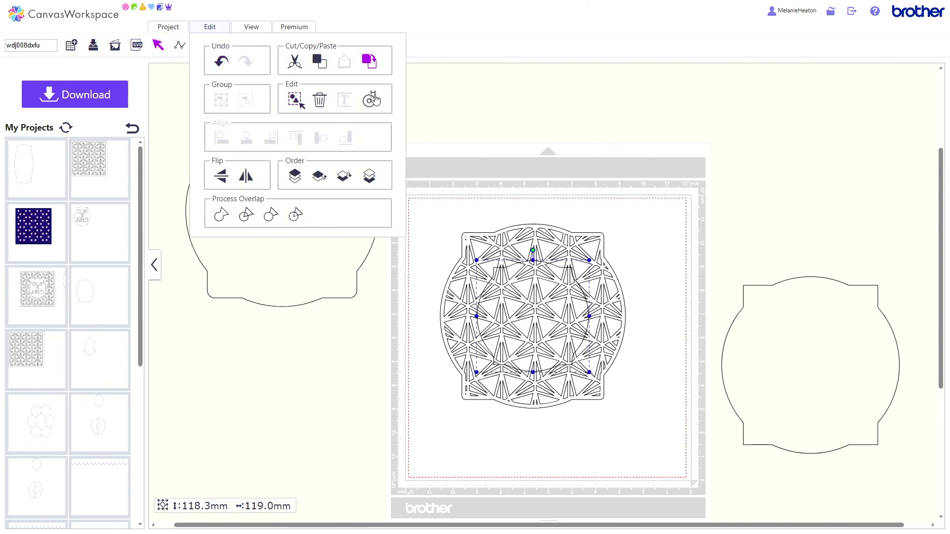
pyautogui.click(370, 62)
pyautogui.moveTo(557, 309); pyautogui.dragTo(831, 154)
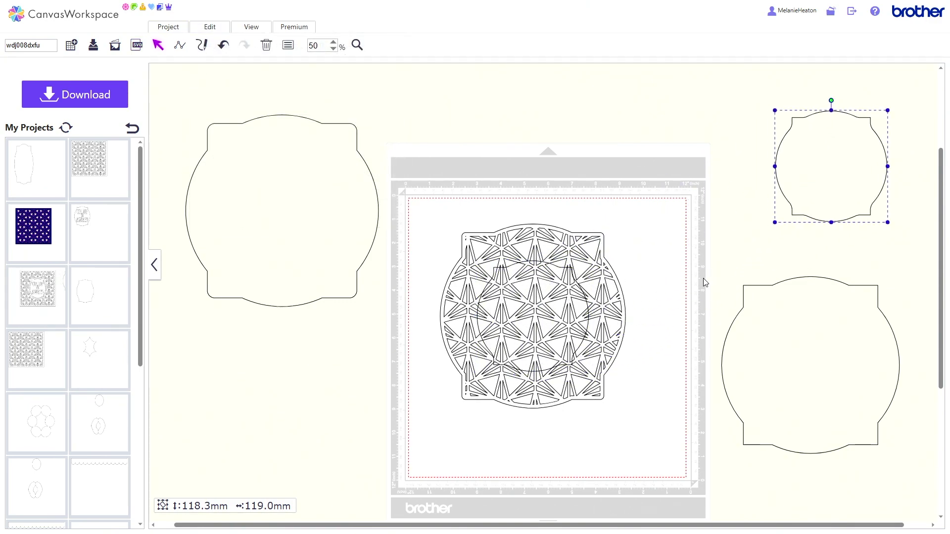
# Step: Select the remaining inner frame together with the patterned frame and weld them into one shape with a solid centre
pyautogui.moveTo(486, 195); pyautogui.dragTo(554, 339)
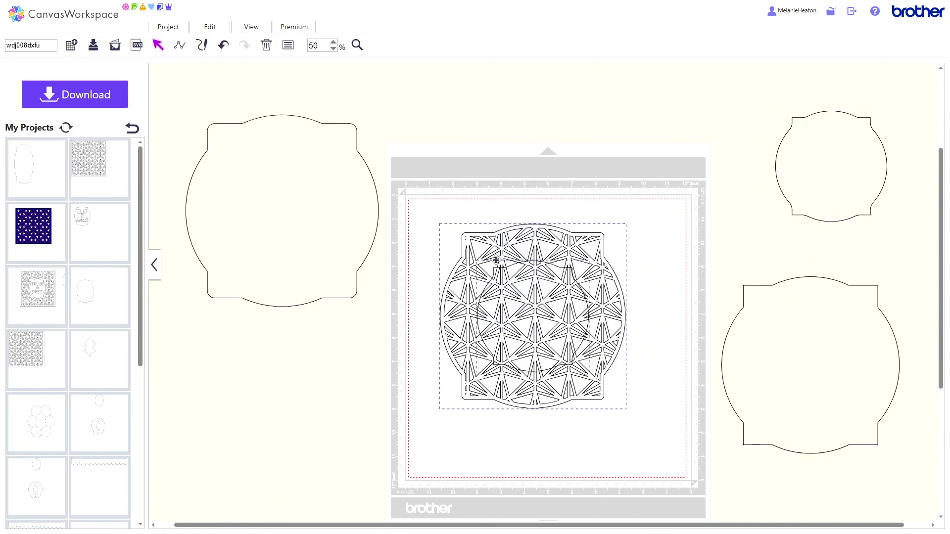
pyautogui.click(223, 31)
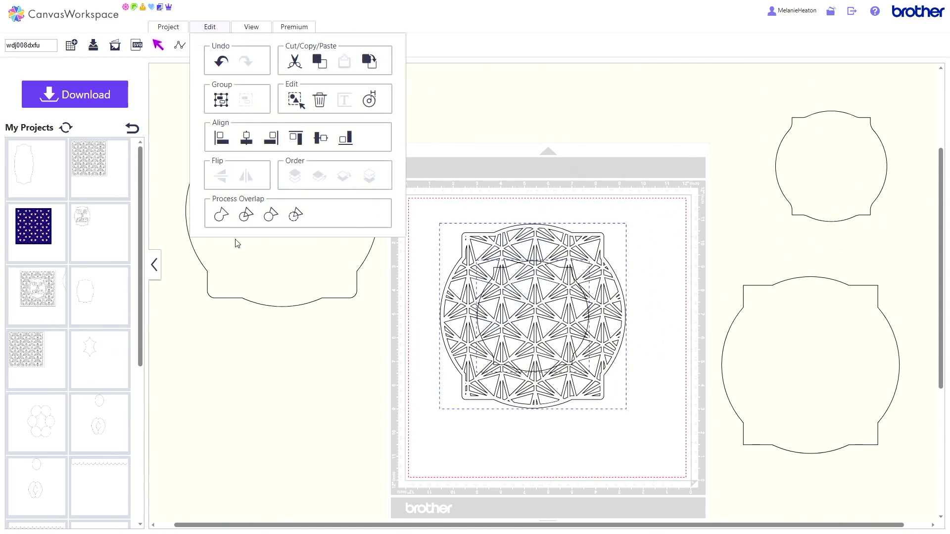
pyautogui.click(221, 216)
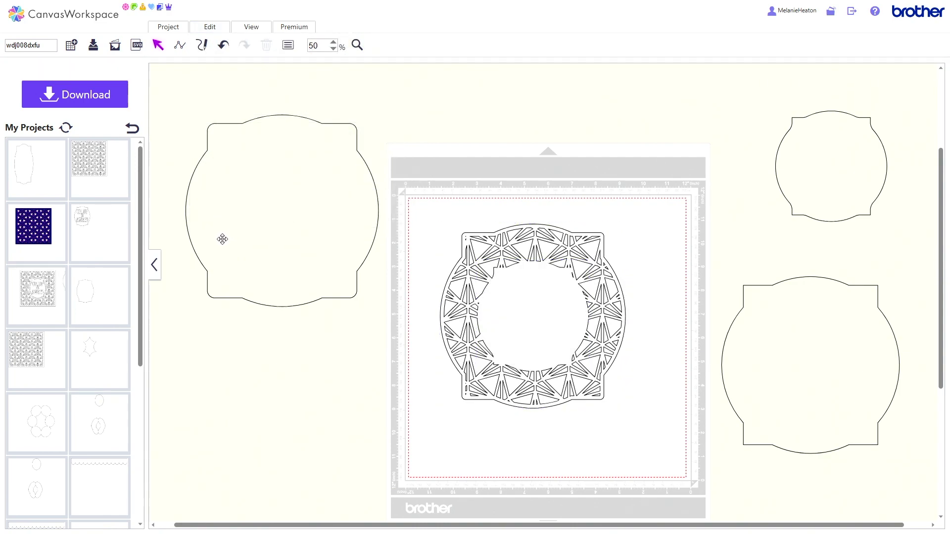
# Step: Create an inward offset line with round corners from the spare small frame, about 110 x 111 mm, deleting the original line
pyautogui.moveTo(801, 181); pyautogui.dragTo(665, 193)
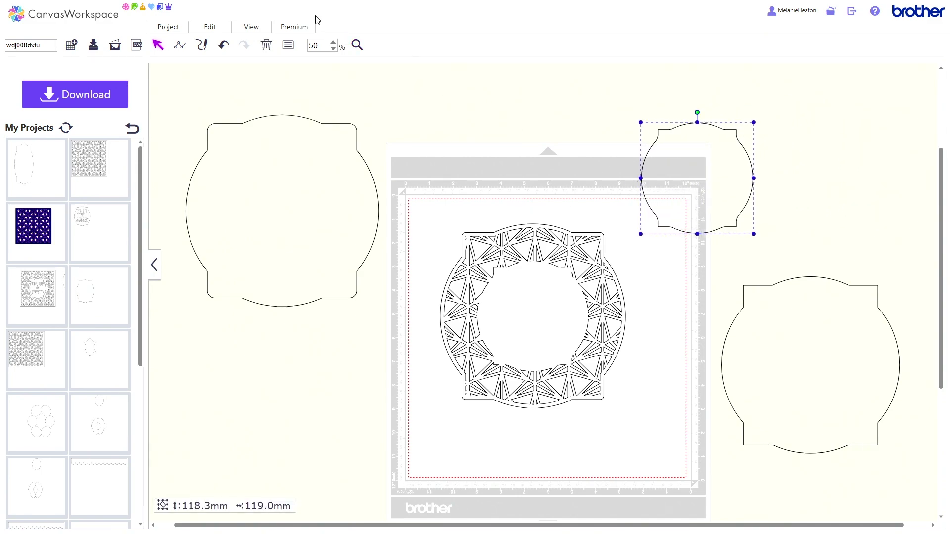
pyautogui.click(202, 30)
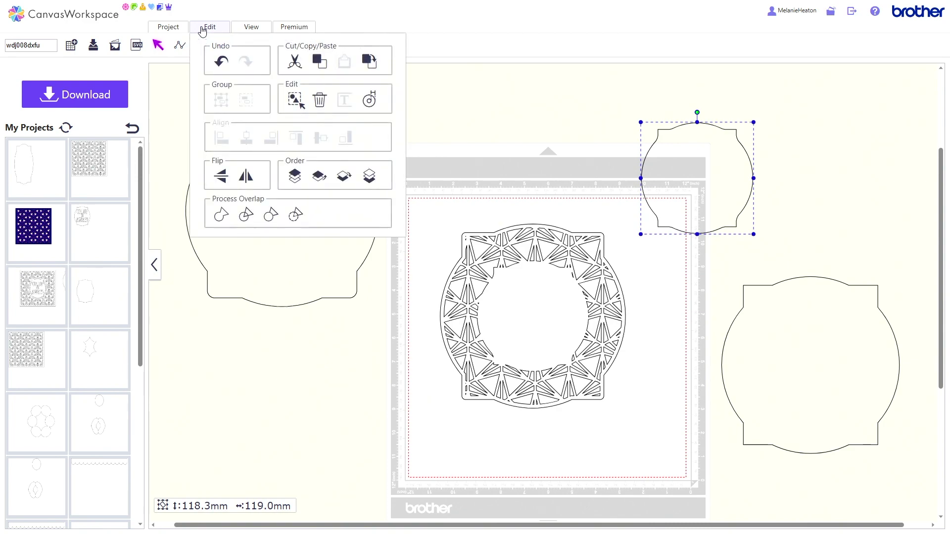
pyautogui.click(369, 102)
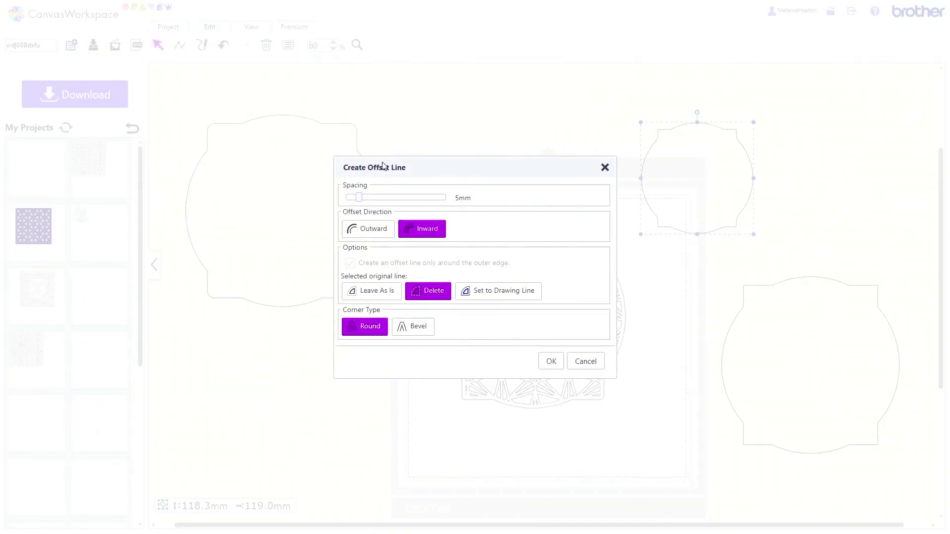
pyautogui.click(353, 198)
pyautogui.click(551, 362)
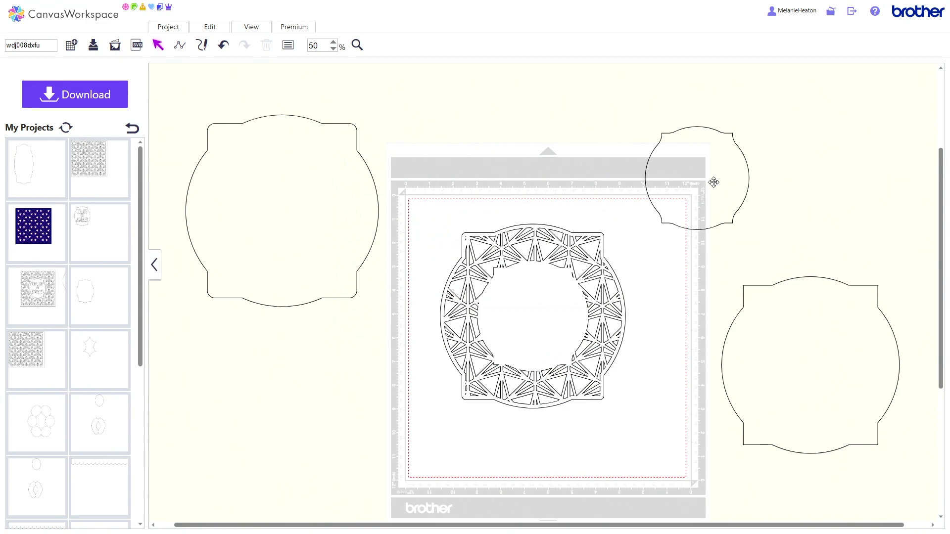
# Step: Place the reduced small frame in the middle of the patterned frame and align both centres horizontally and vertically
pyautogui.moveTo(714, 183); pyautogui.dragTo(553, 316)
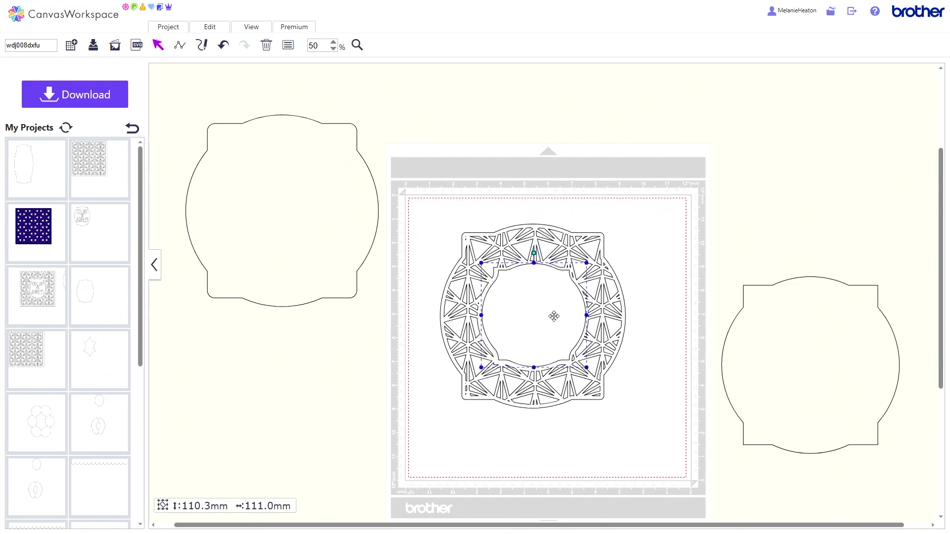
pyautogui.moveTo(469, 150); pyautogui.dragTo(587, 331)
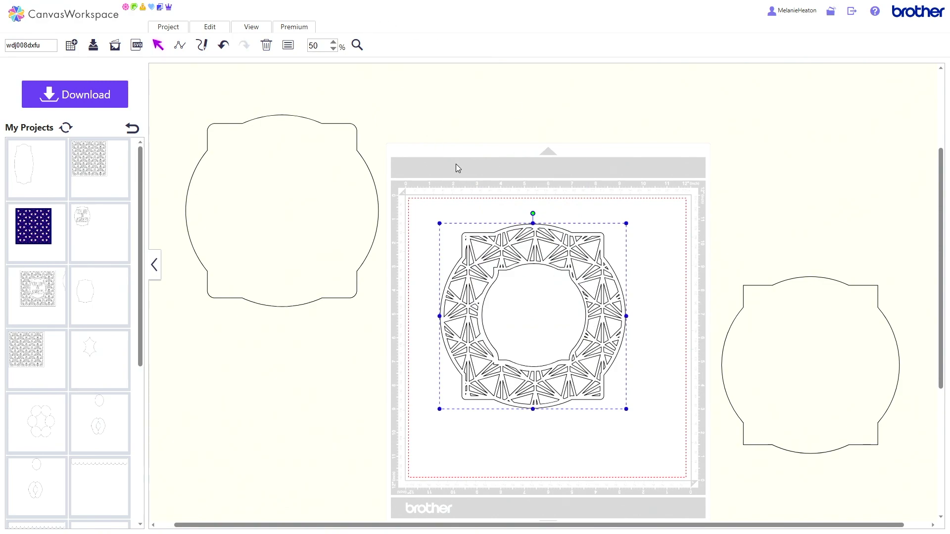
pyautogui.moveTo(454, 158); pyautogui.dragTo(551, 362)
pyautogui.click(222, 28)
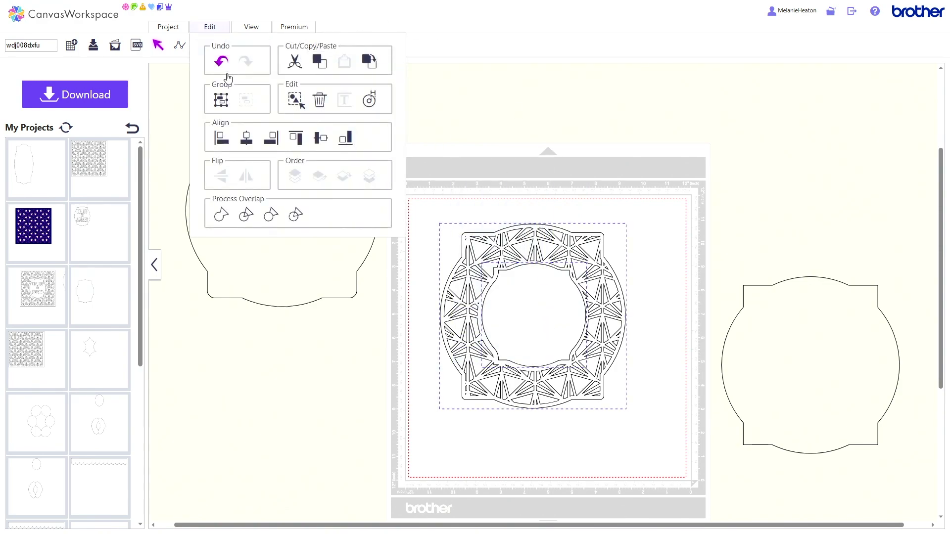
pyautogui.click(246, 140)
pyautogui.click(221, 29)
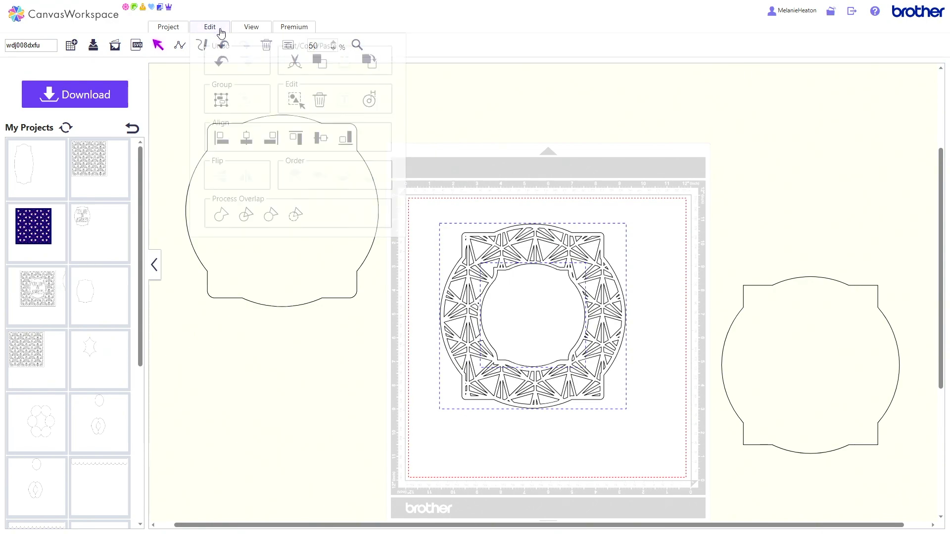
pyautogui.click(317, 143)
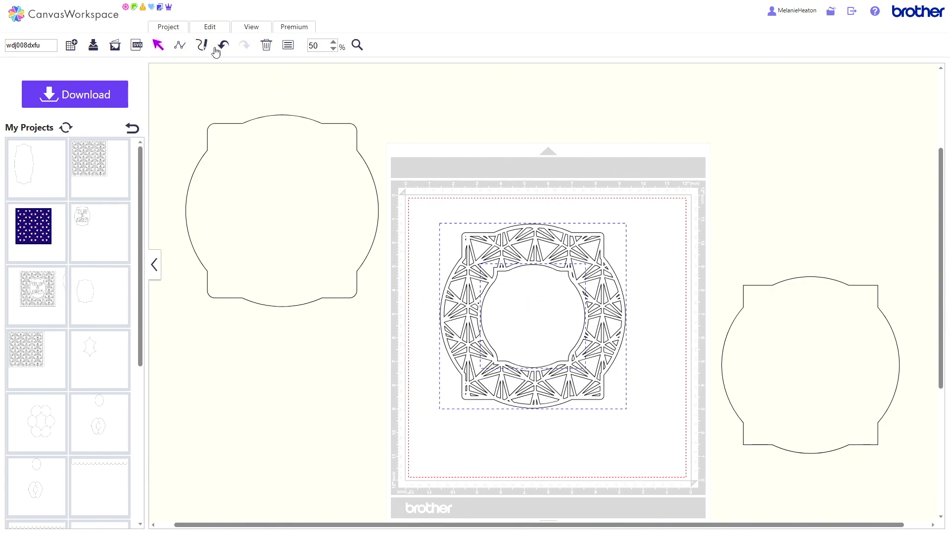
# Step: Divide the patterned frame along the small frame's outline and move the loose centre piece off the mat above the spare frame
pyautogui.click(205, 31)
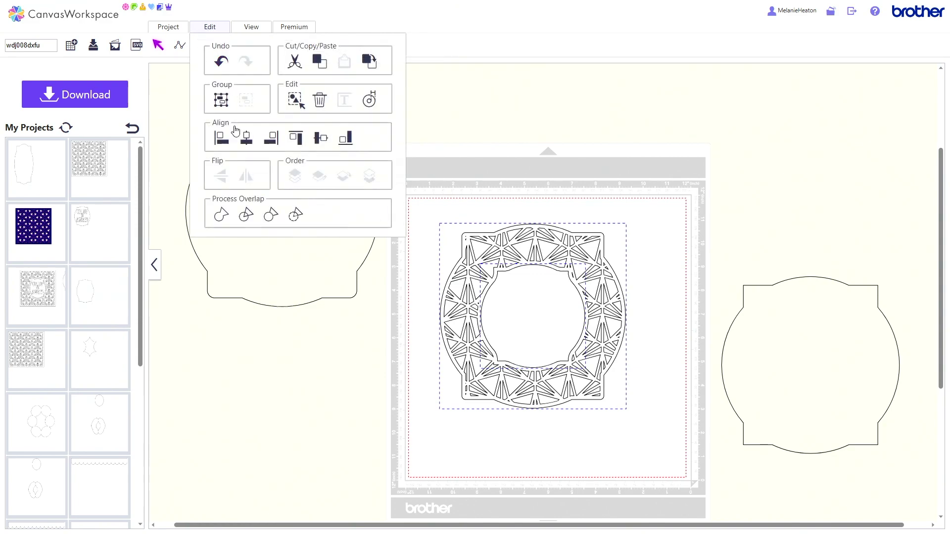
pyautogui.click(246, 216)
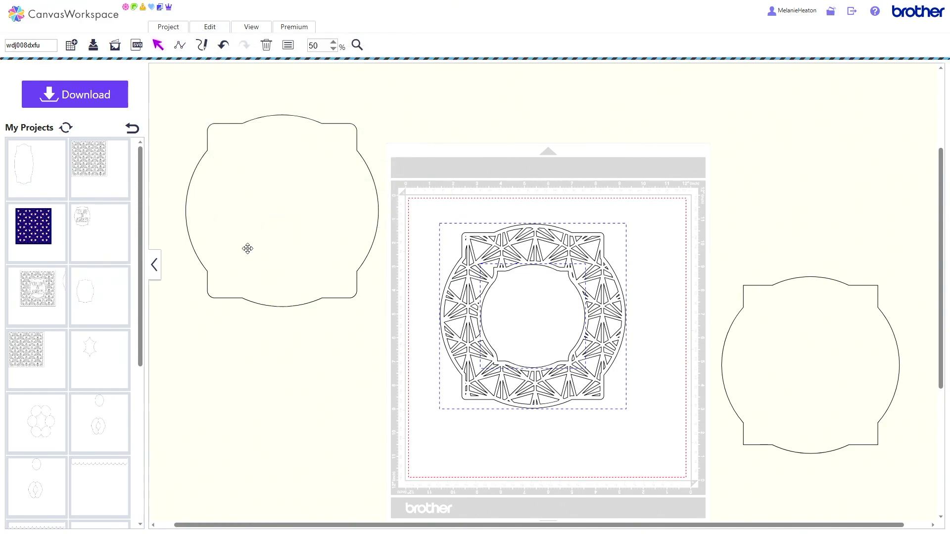
pyautogui.click(551, 318)
pyautogui.moveTo(551, 318); pyautogui.dragTo(808, 193)
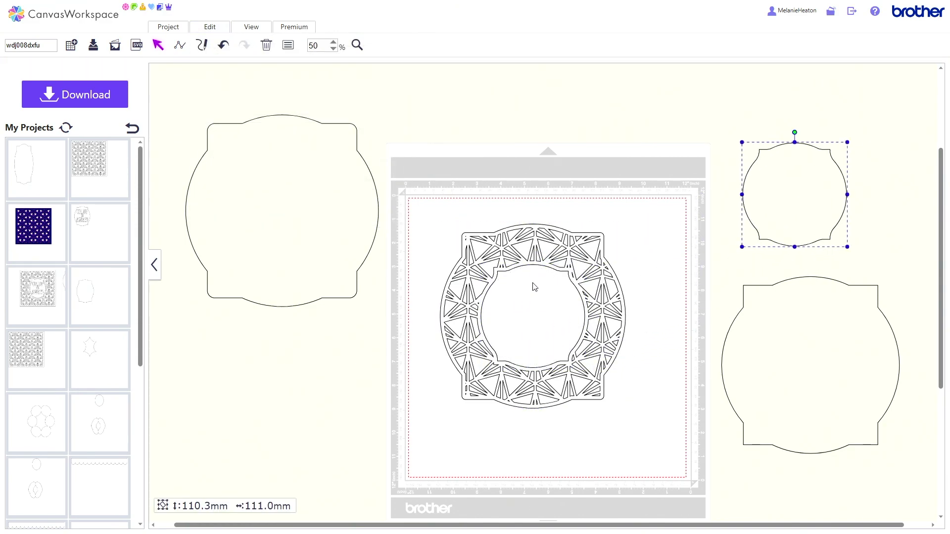
# Step: Scale the patterned frame ring down proportionally on the mat, keeping its upper-left corner in place
pyautogui.click(515, 255)
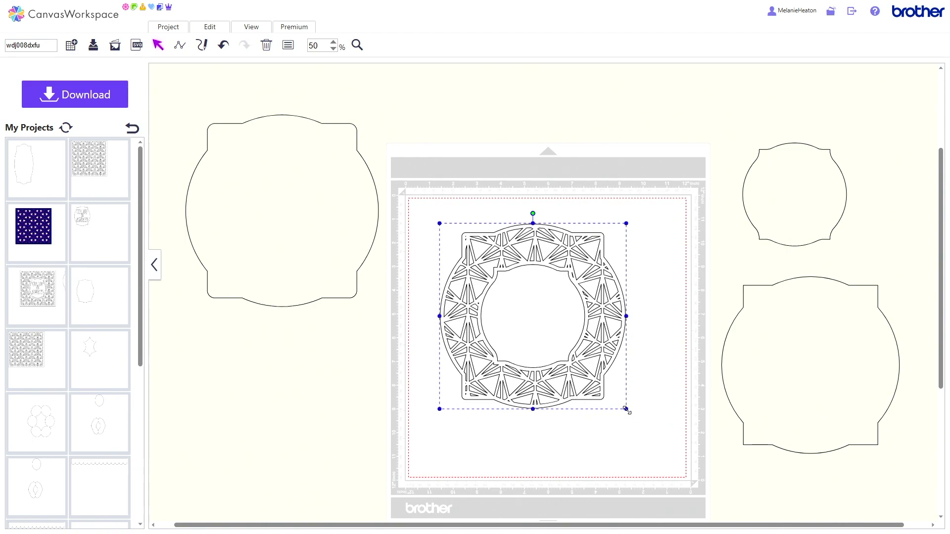
pyautogui.moveTo(626, 409); pyautogui.dragTo(601, 380)
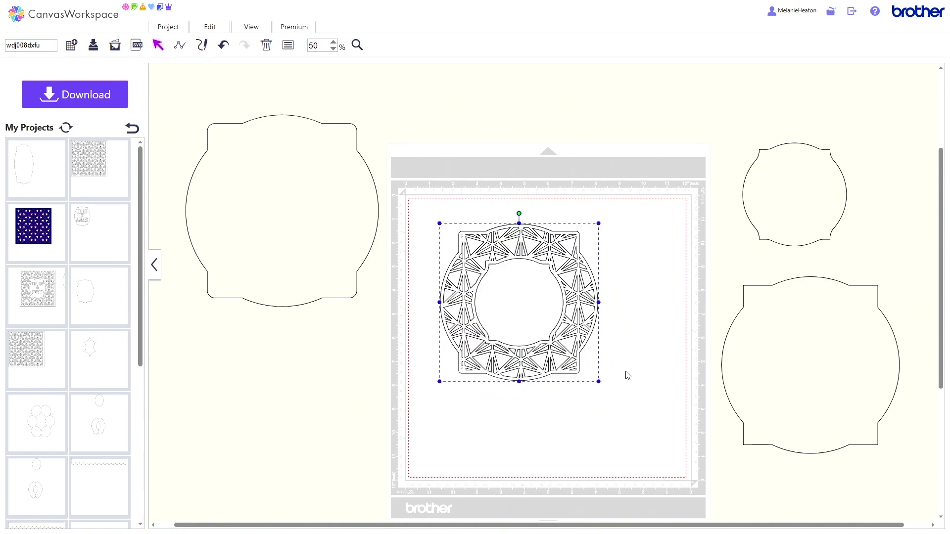